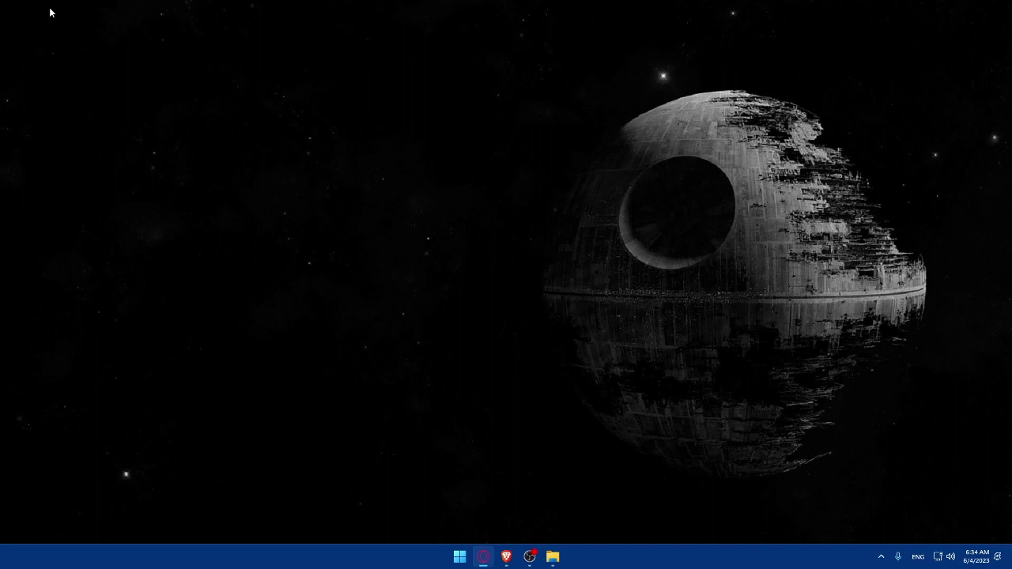
# Launch the Brave browser from the Windows taskbar.
pyautogui.click(505, 556)
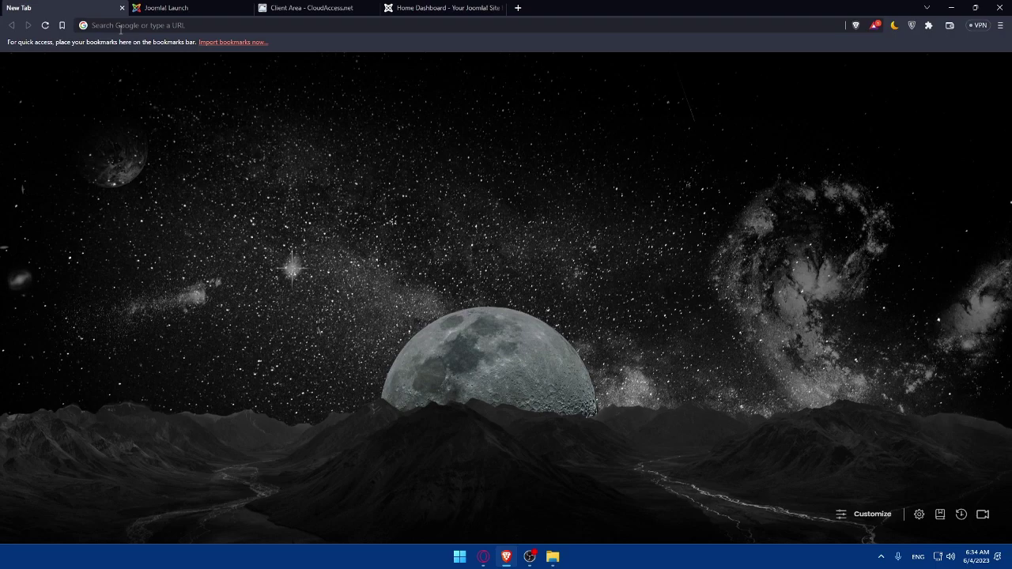
# Enter joomla in the address bar and switch to the open Joomla! Launch tab.
pyautogui.click(119, 25)
pyautogui.write('joom')
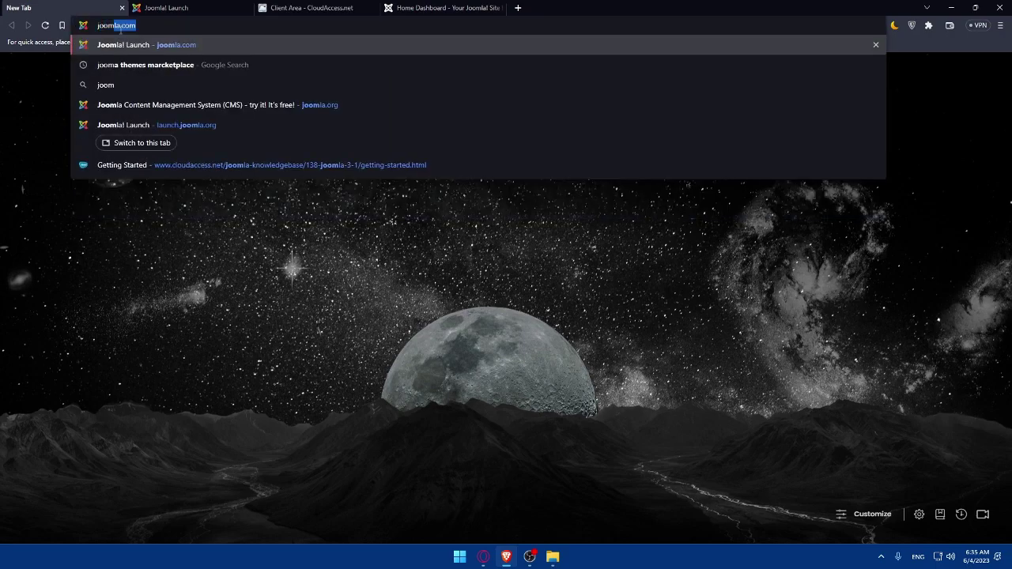
pyautogui.write('la.org')
pyautogui.press('BackSpace')
pyautogui.press('BackSpace')
pyautogui.press('BackSpace')
pyautogui.press('BackSpace')
pyautogui.press('BackSpace')
pyautogui.press('BackSpace')
pyautogui.click(135, 105)
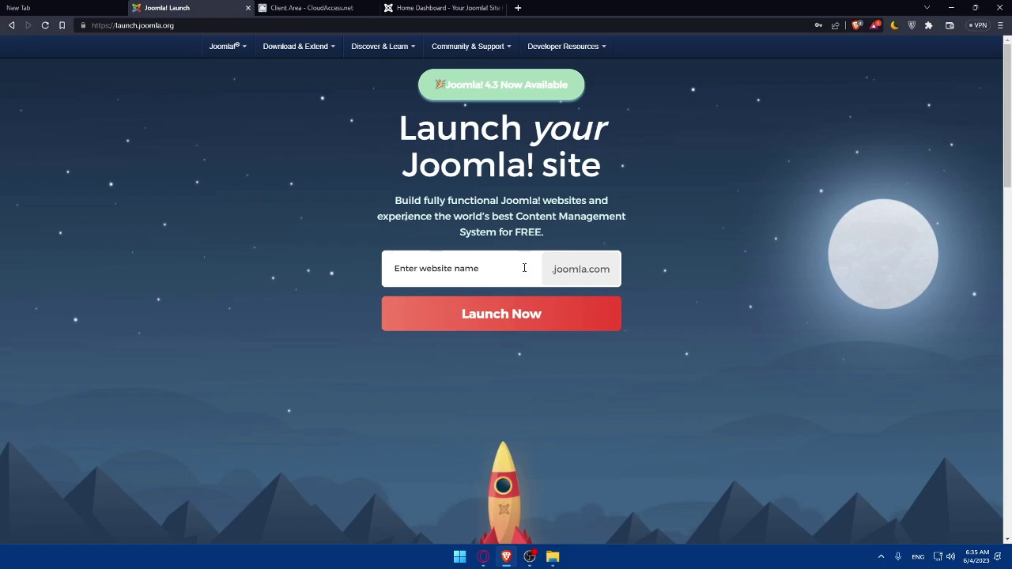
pyautogui.click(500, 262)
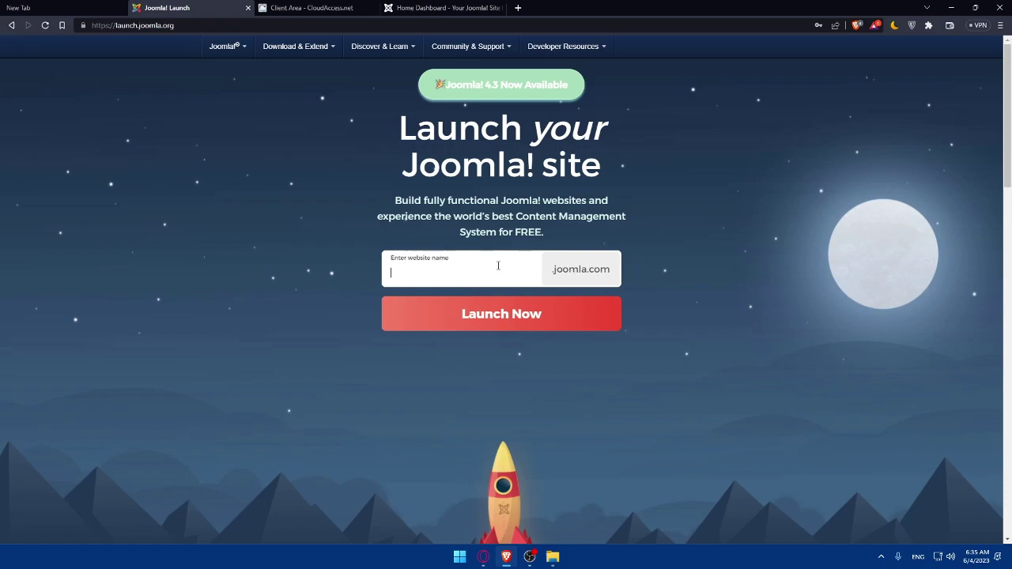
pyautogui.click(507, 322)
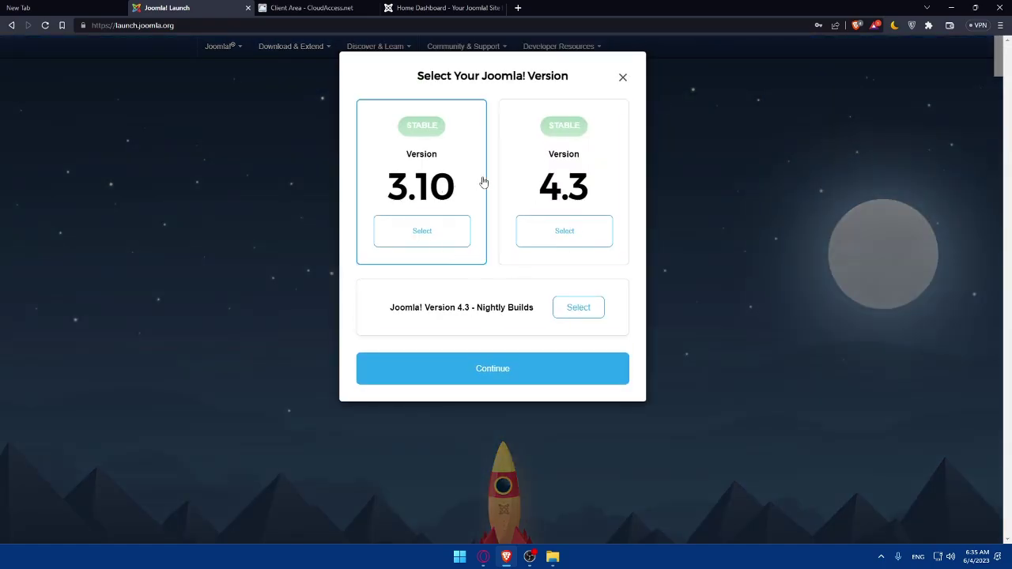
pyautogui.click(548, 232)
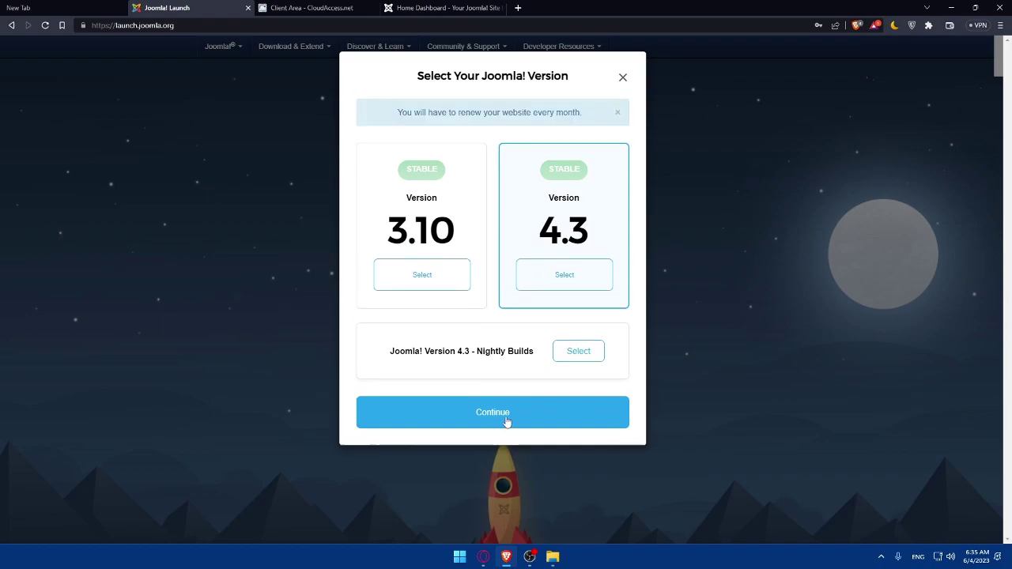
pyautogui.click(507, 422)
pyautogui.click(354, 75)
pyautogui.click(457, 229)
pyautogui.click(527, 219)
pyautogui.click(479, 366)
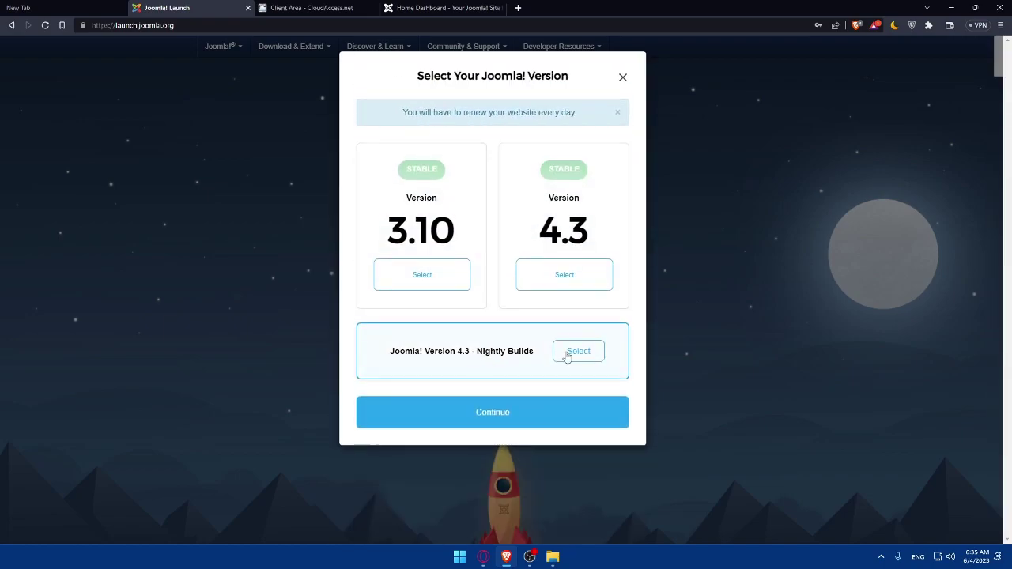
pyautogui.click(428, 225)
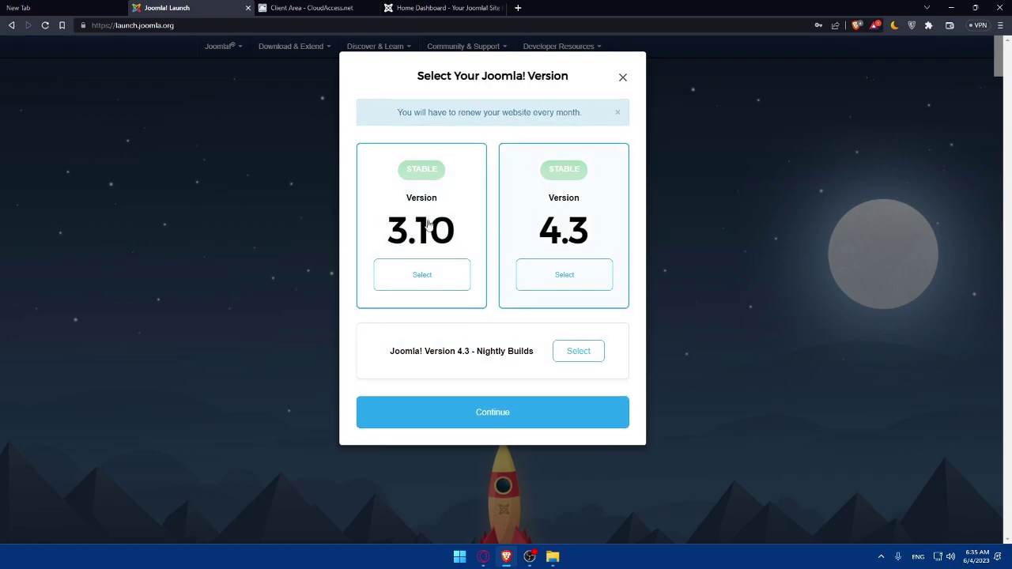
pyautogui.click(502, 412)
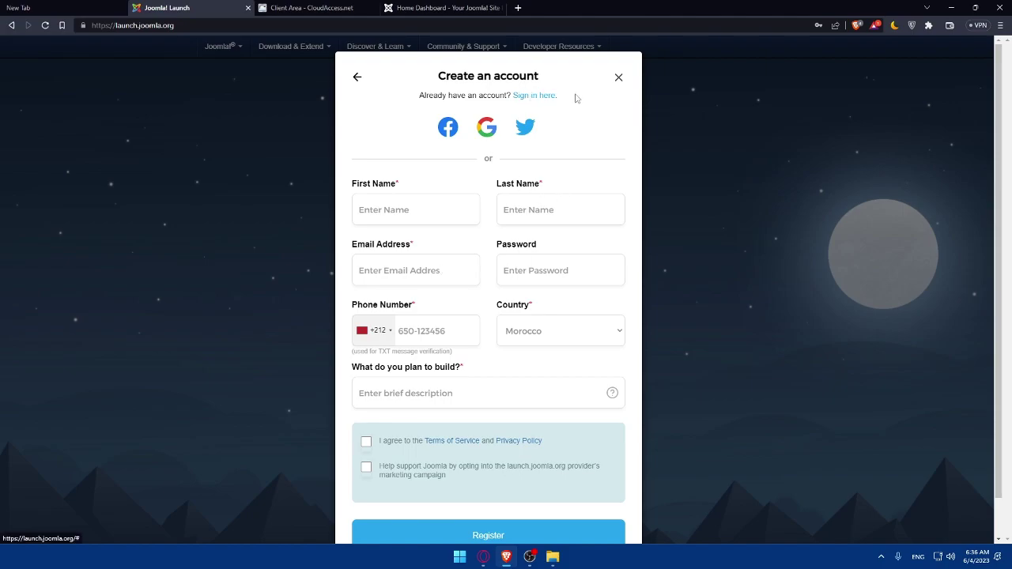
pyautogui.click(618, 77)
pyautogui.moveTo(426, 272); pyautogui.dragTo(297, 286)
pyautogui.press('BackSpace')
pyautogui.click(299, 289)
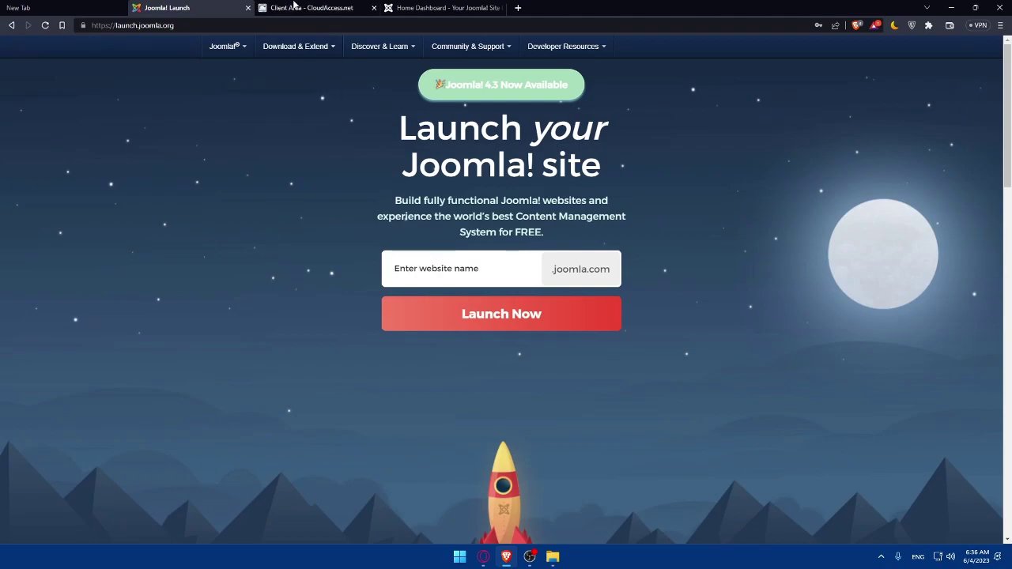
pyautogui.click(293, 7)
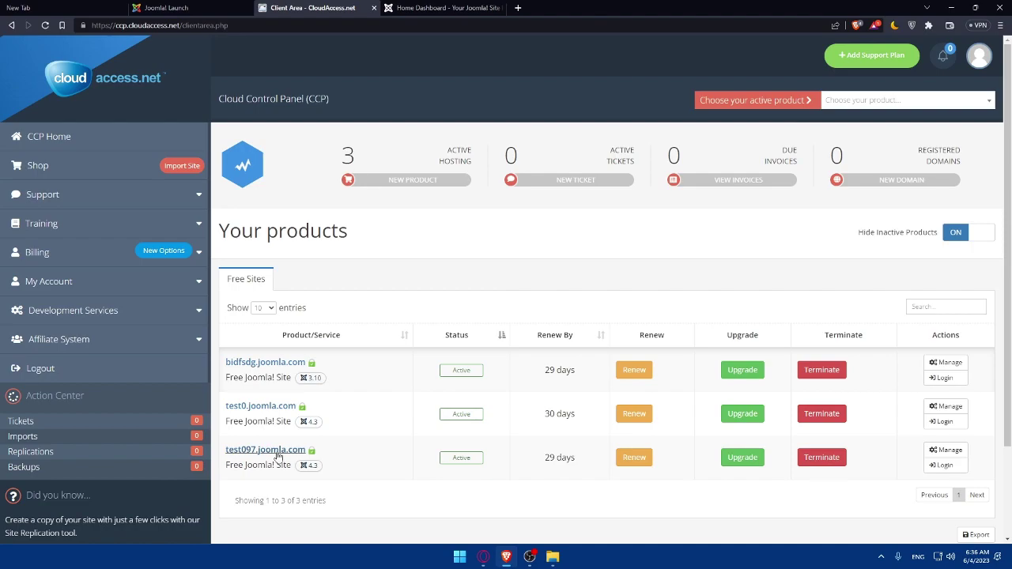
# Open the CCP management page for test097.joomla.com.
pyautogui.scroll(-2, 339, 420)
pyautogui.scroll(2, 335, 422)
pyautogui.click(946, 449)
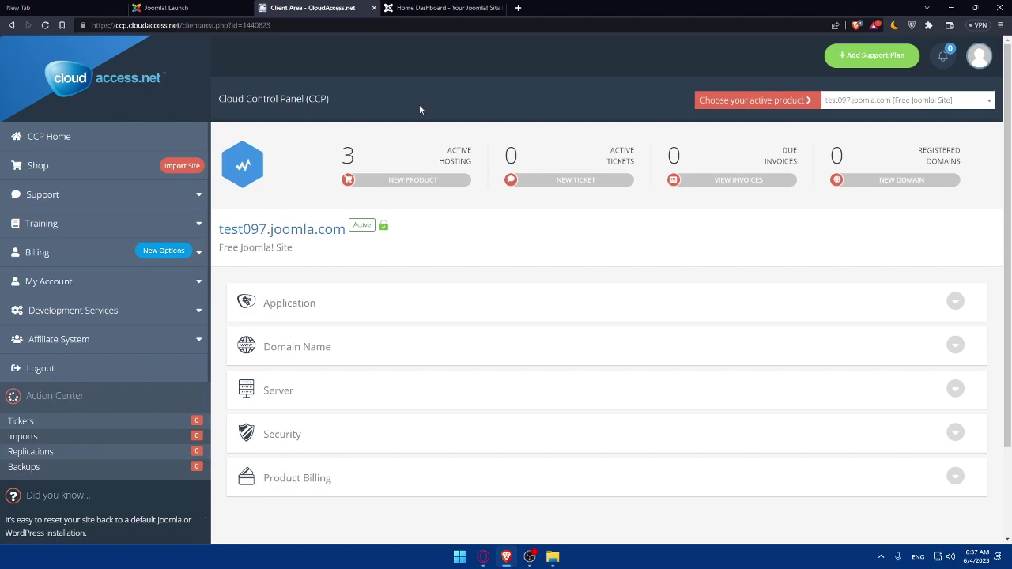
# Expand the Application tools and open the live test097.joomla.com site in a new tab.
pyautogui.scroll(-2, 893, 273)
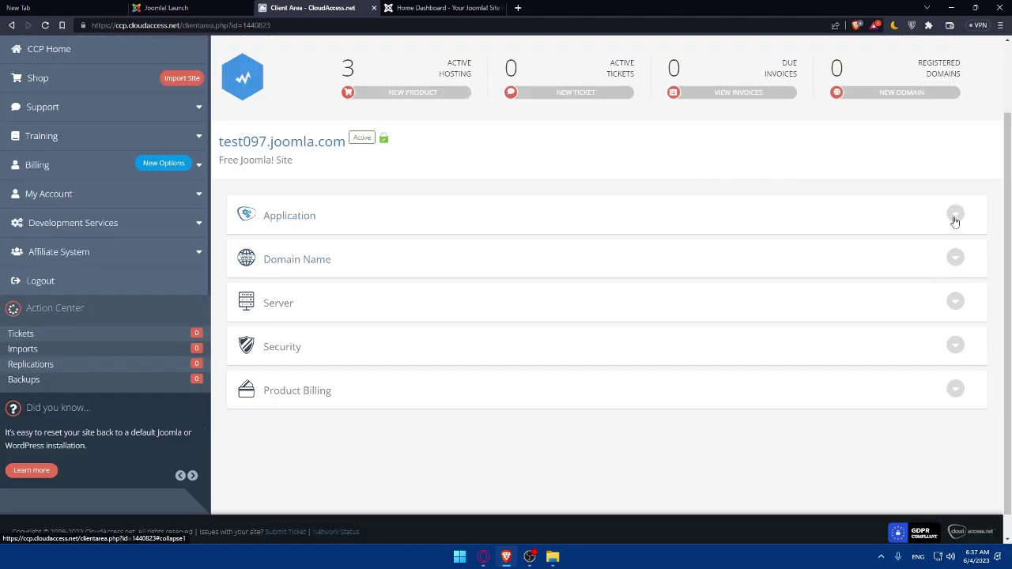
pyautogui.click(955, 215)
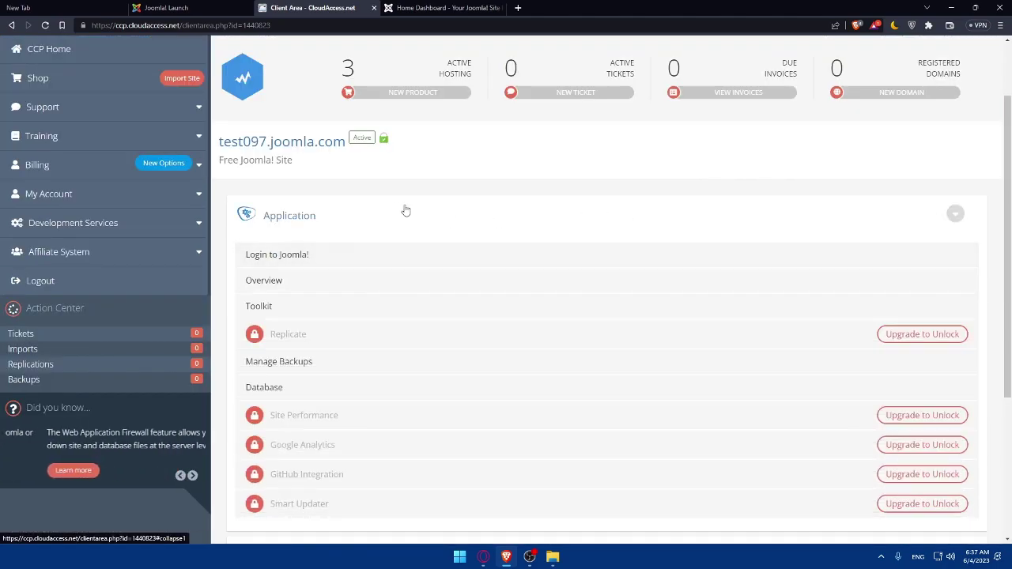
pyautogui.click(288, 142)
pyautogui.click(316, 7)
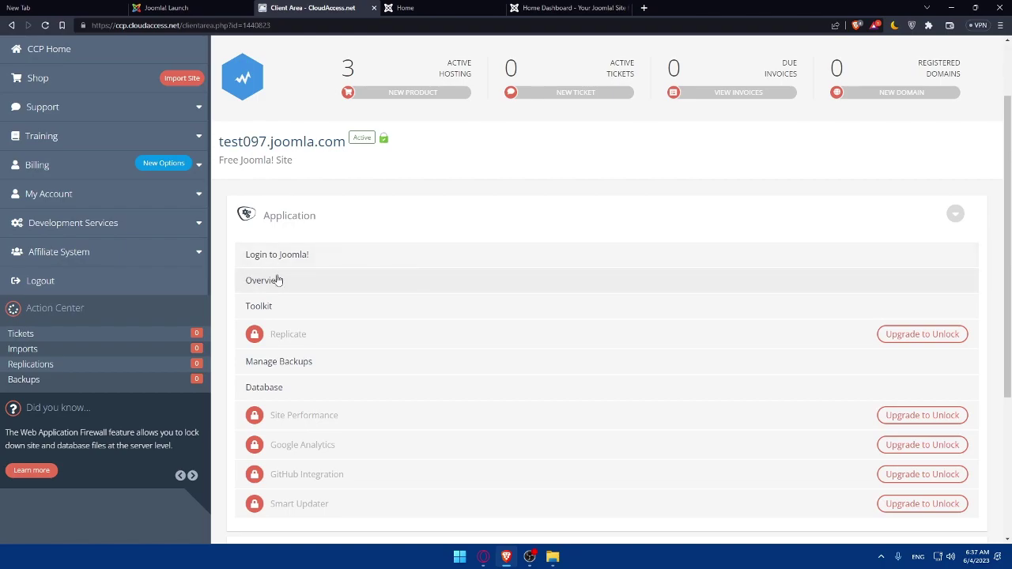
# View the test097 site's Cassiopeia home page.
pyautogui.click(439, 8)
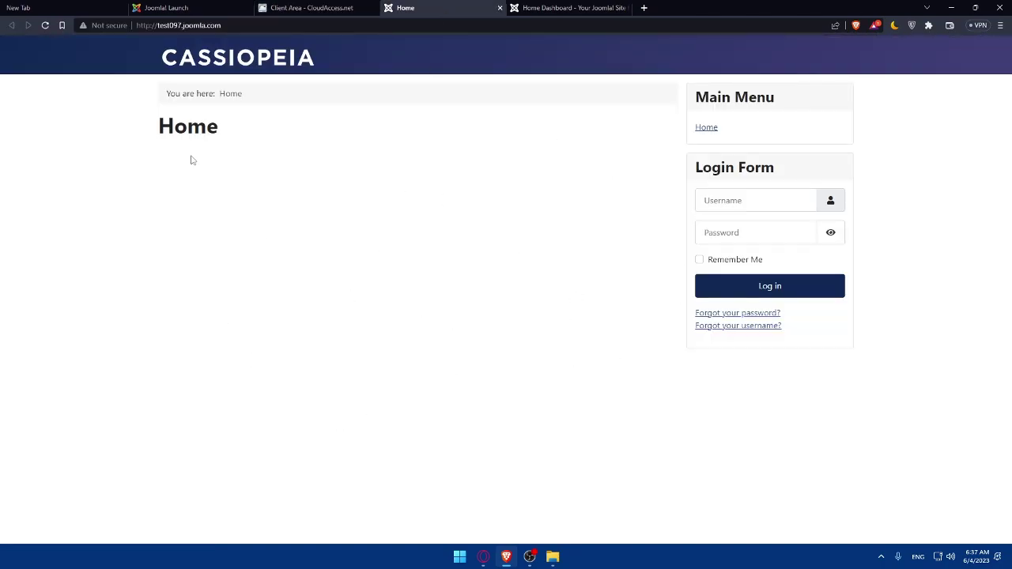
pyautogui.moveTo(190, 160); pyautogui.dragTo(515, 429)
pyautogui.click(244, 142)
# Bring up the Joomla 4.3.2 administrator Home Dashboard and move its tab before Home.
pyautogui.click(338, 8)
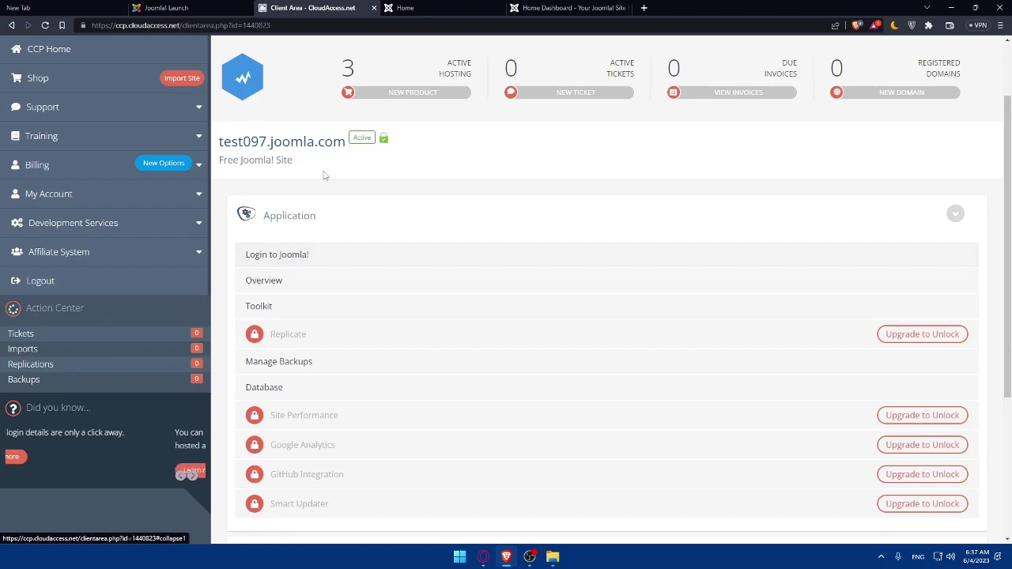
pyautogui.scroll(1, 143, 128)
pyautogui.click(101, 137)
pyautogui.moveTo(585, 8); pyautogui.dragTo(447, 8)
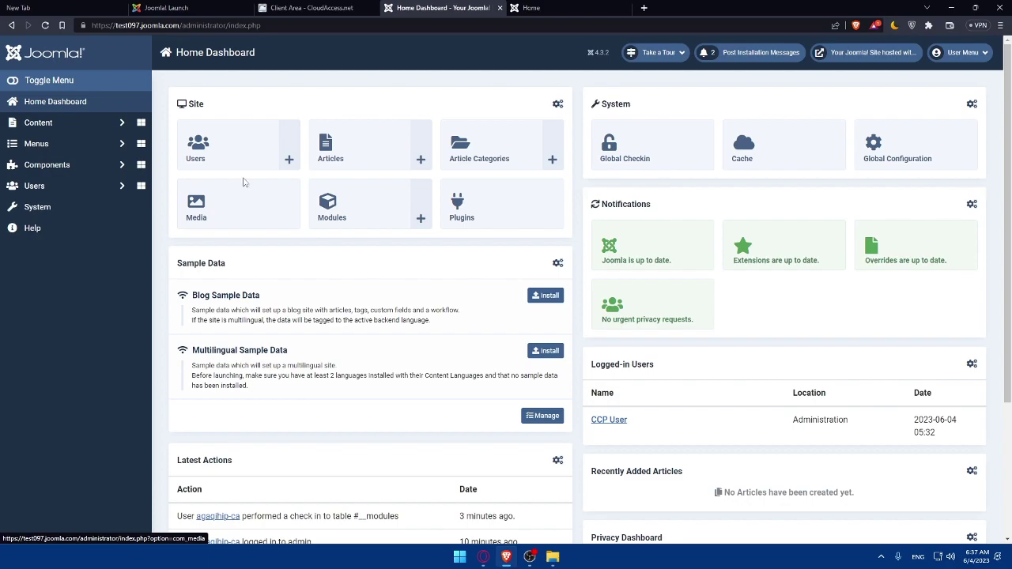
# Edit the Site quick-icons module from the Site panel's gear menu.
pyautogui.click(558, 105)
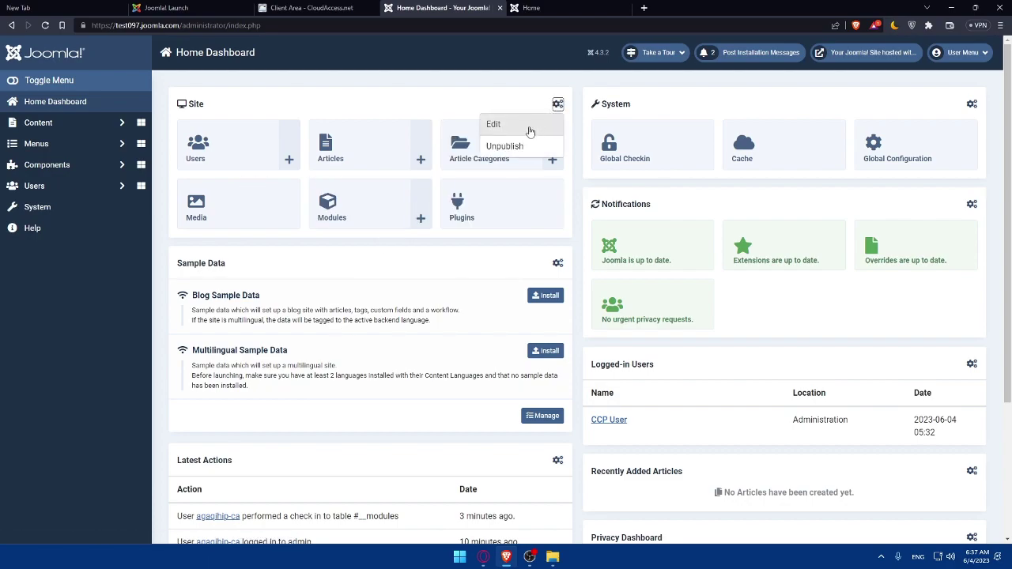
pyautogui.click(464, 143)
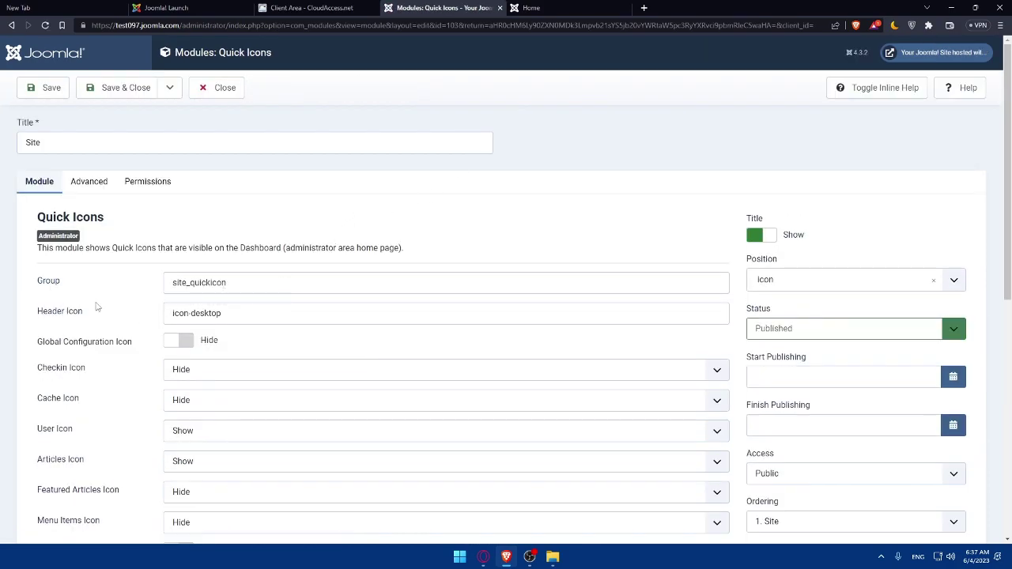
pyautogui.scroll(-5, 100, 308)
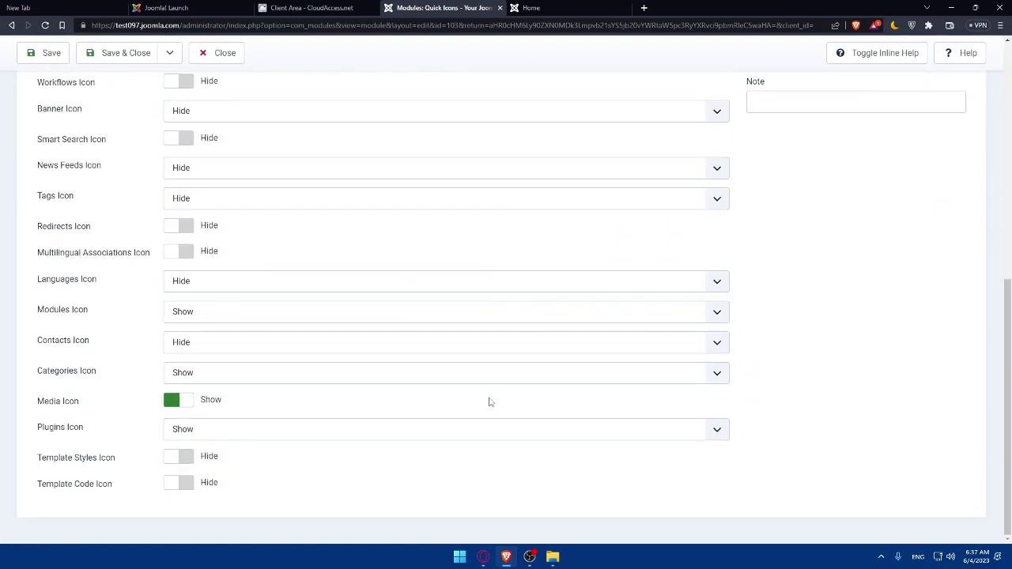
pyautogui.scroll(6, 490, 401)
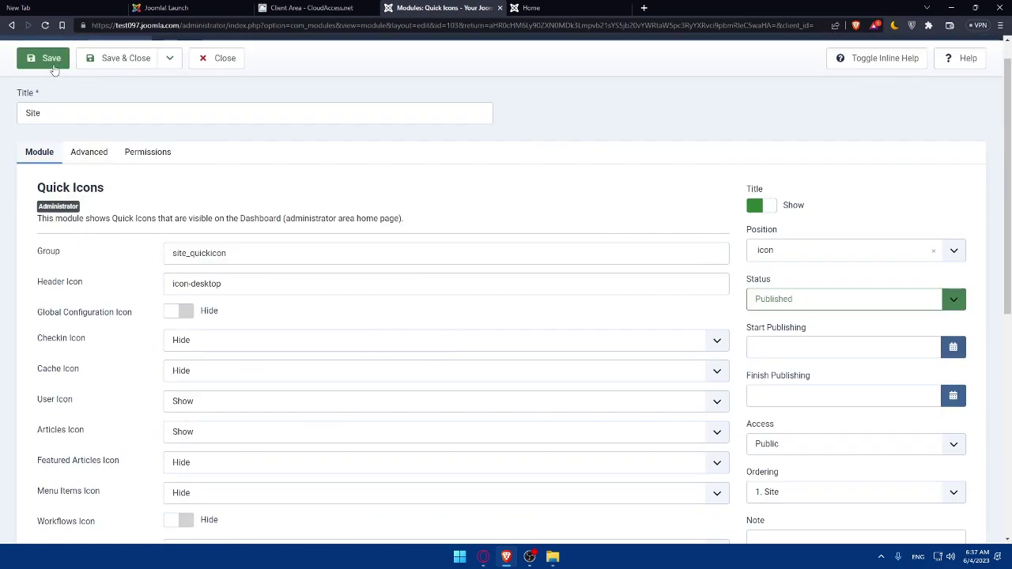
pyautogui.click(530, 7)
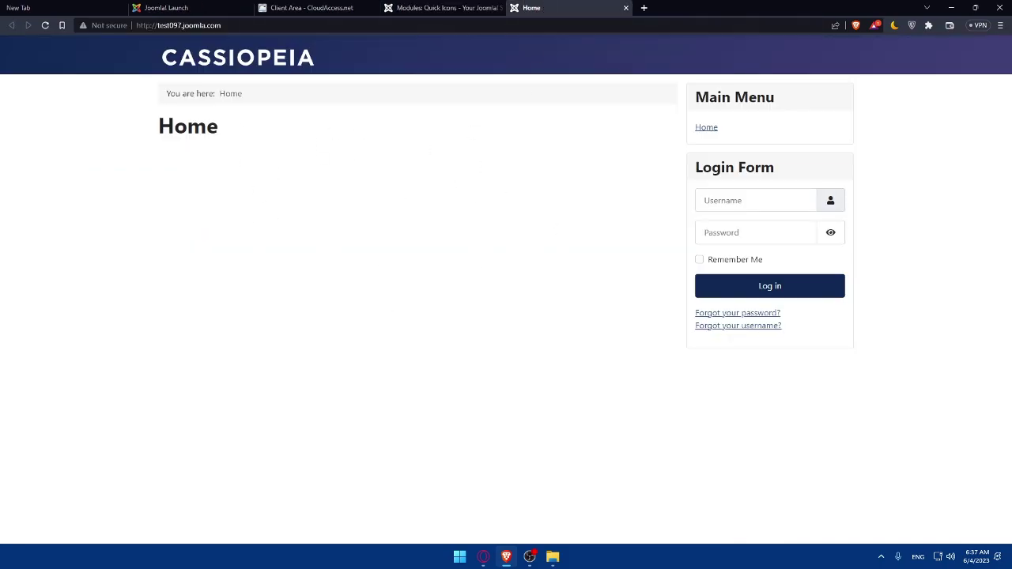
pyautogui.click(445, 7)
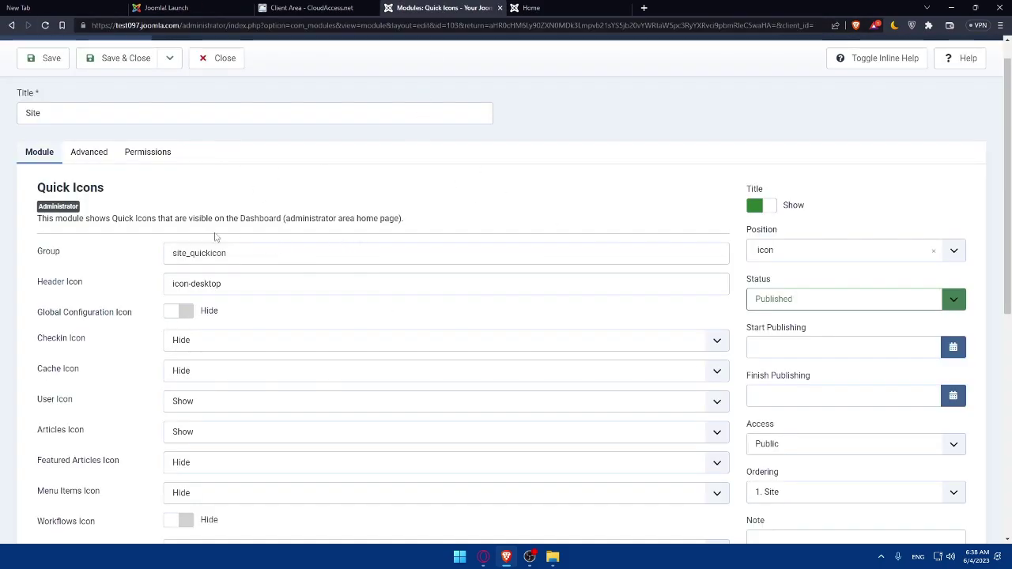
pyautogui.scroll(-1, 328, 174)
pyautogui.scroll(1, 285, 245)
# Review the module's Advanced and Permissions tabs, then switch to the frontend home page.
pyautogui.click(99, 156)
pyautogui.scroll(-1, 182, 187)
pyautogui.scroll(2, 182, 187)
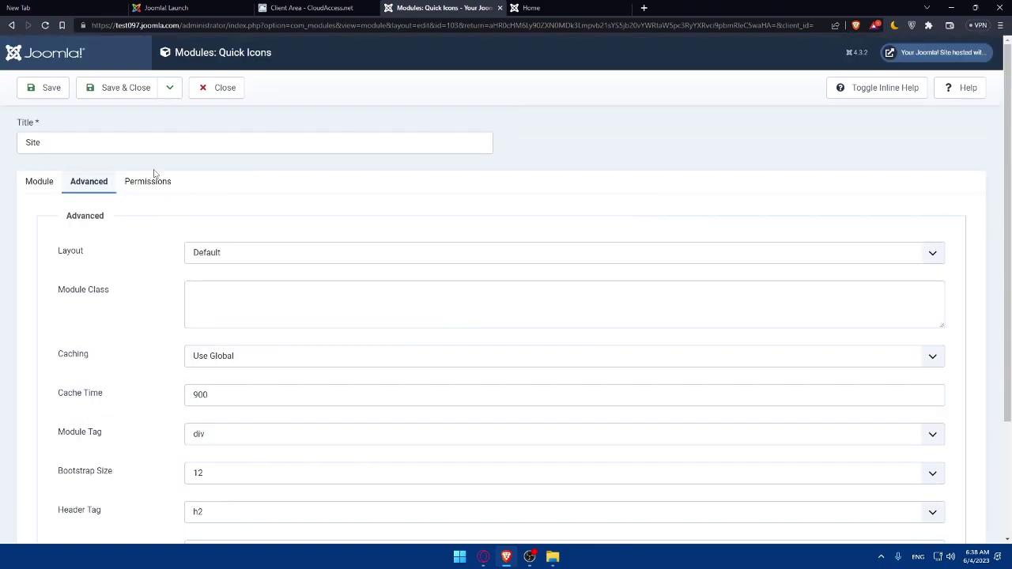
pyautogui.click(150, 181)
pyautogui.doubleClick(57, 142)
pyautogui.click(87, 143)
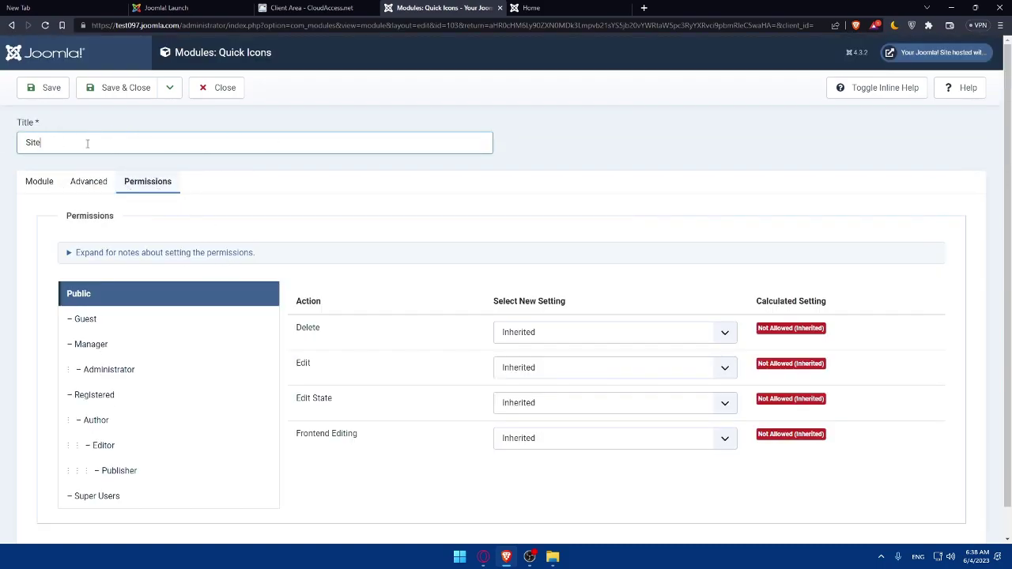
pyautogui.click(551, 7)
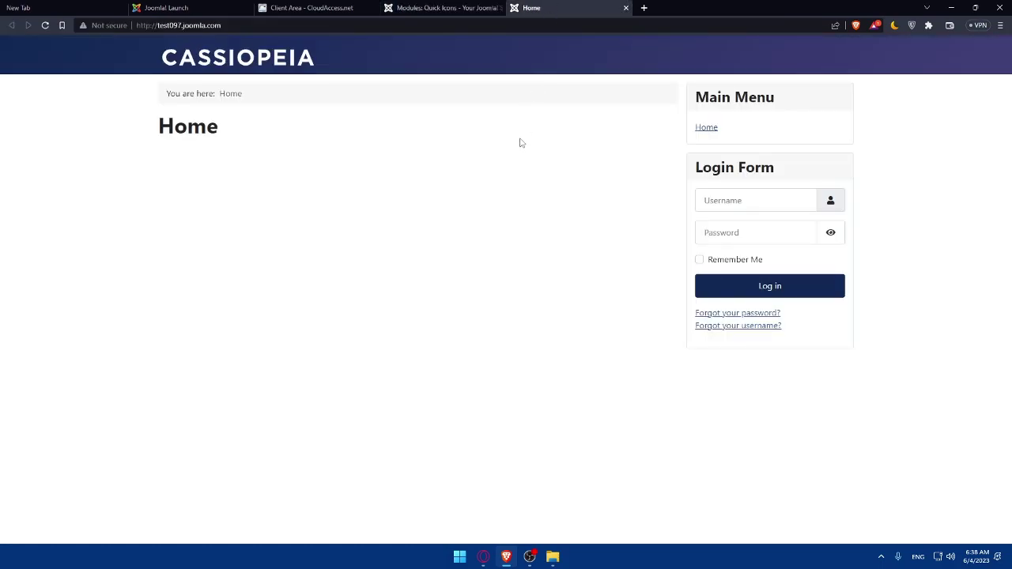
# Close the Site Quick Icons module editor and start a new article under Content > Articles.
pyautogui.click(443, 7)
pyautogui.click(525, 7)
pyautogui.click(408, 7)
pyautogui.click(215, 97)
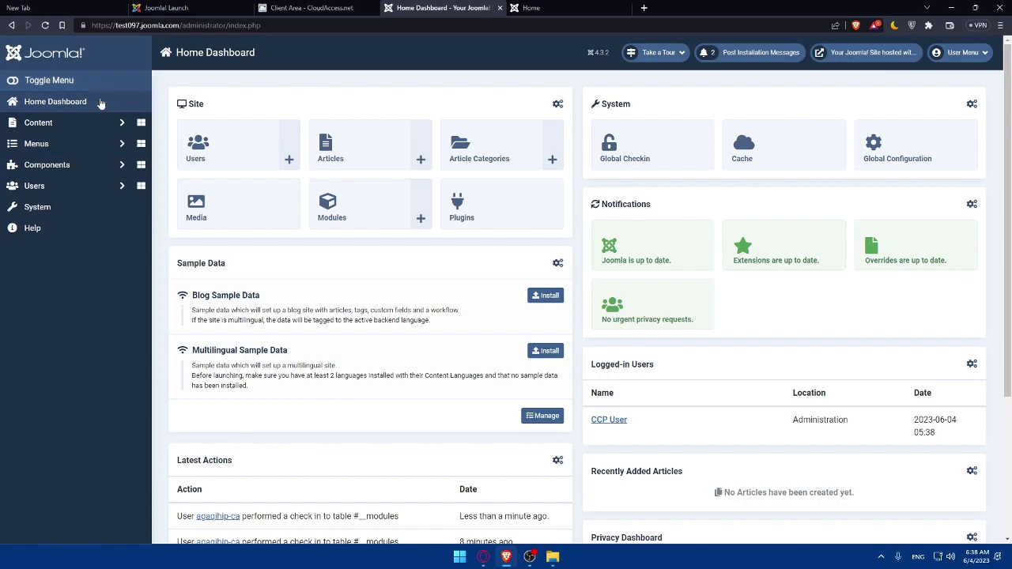
pyautogui.click(111, 126)
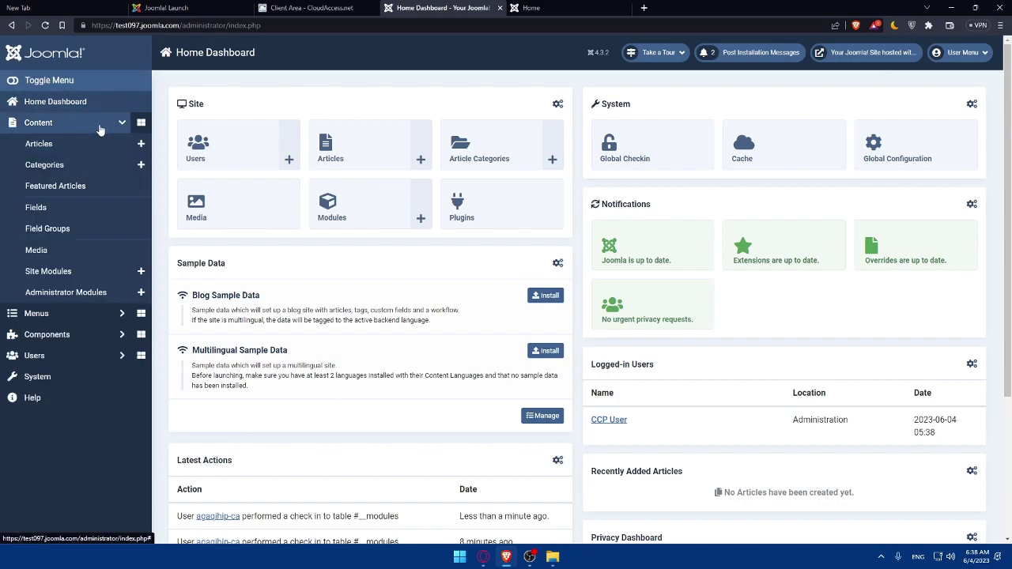
pyautogui.click(139, 147)
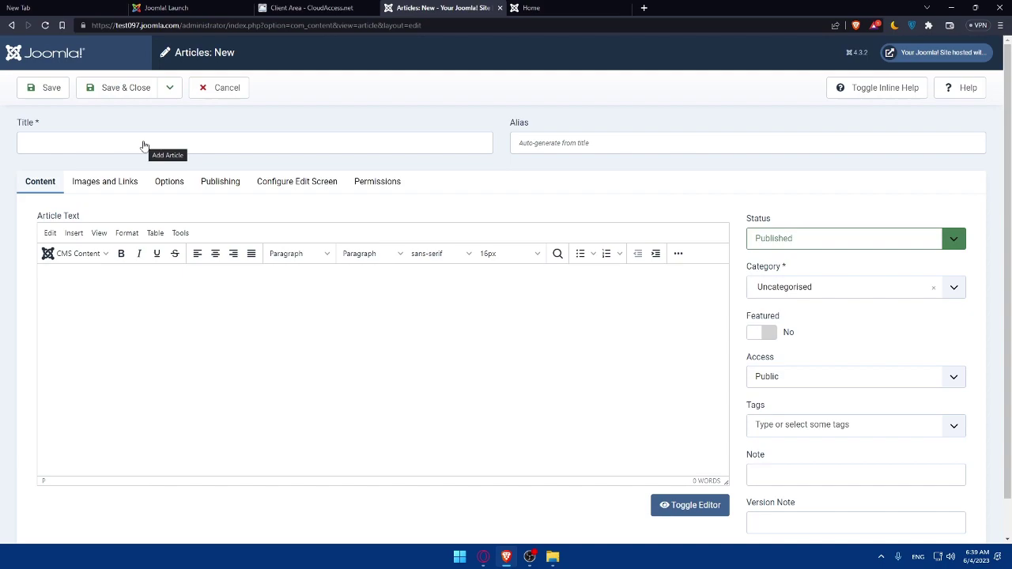
# Browse the new article's Options, Publishing, Configure Edit Screen and Permissions tabs, ending on Images and Links.
pyautogui.click(553, 8)
pyautogui.click(475, 8)
pyautogui.click(109, 182)
pyautogui.click(182, 188)
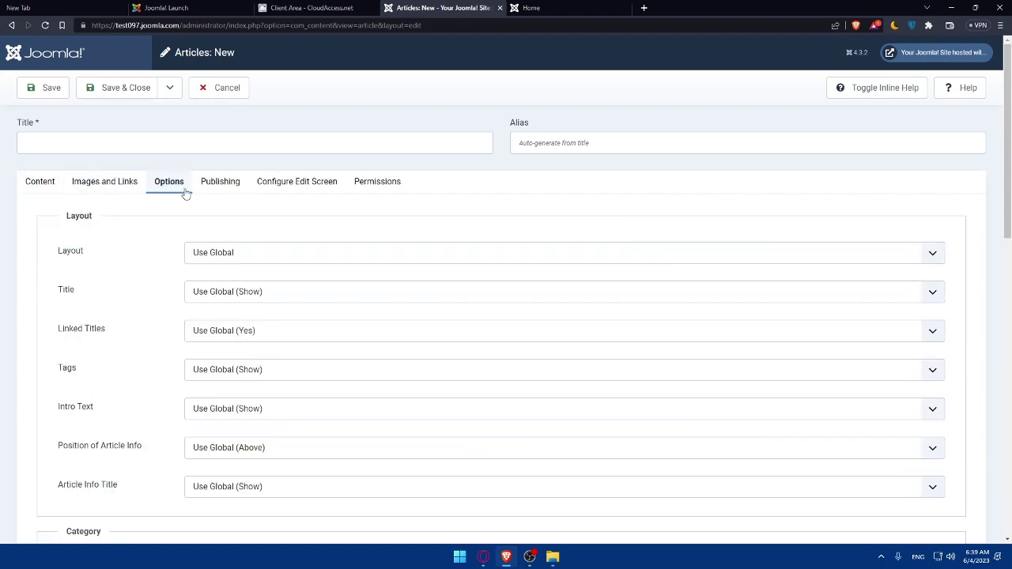
pyautogui.click(218, 188)
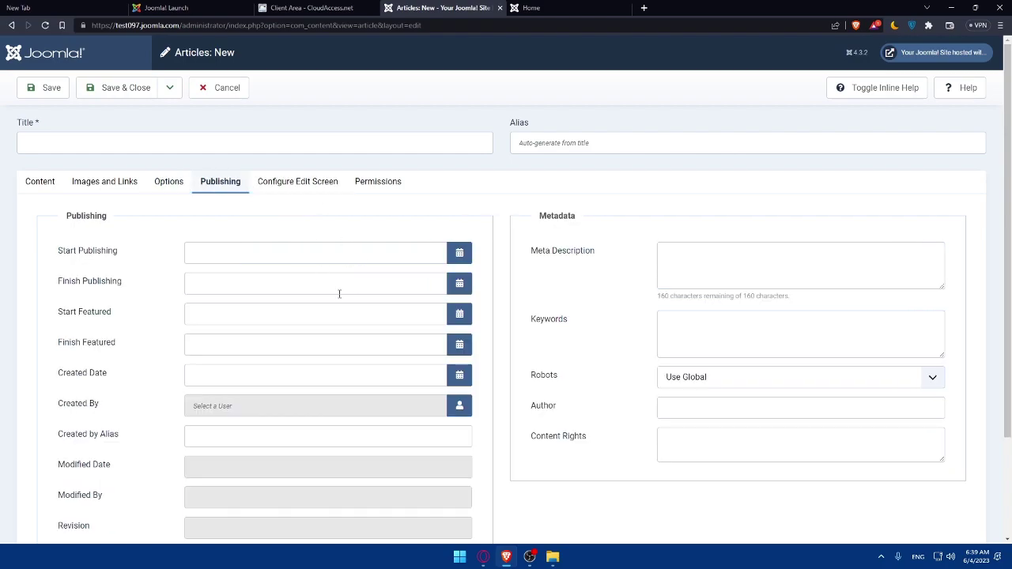
pyautogui.click(318, 190)
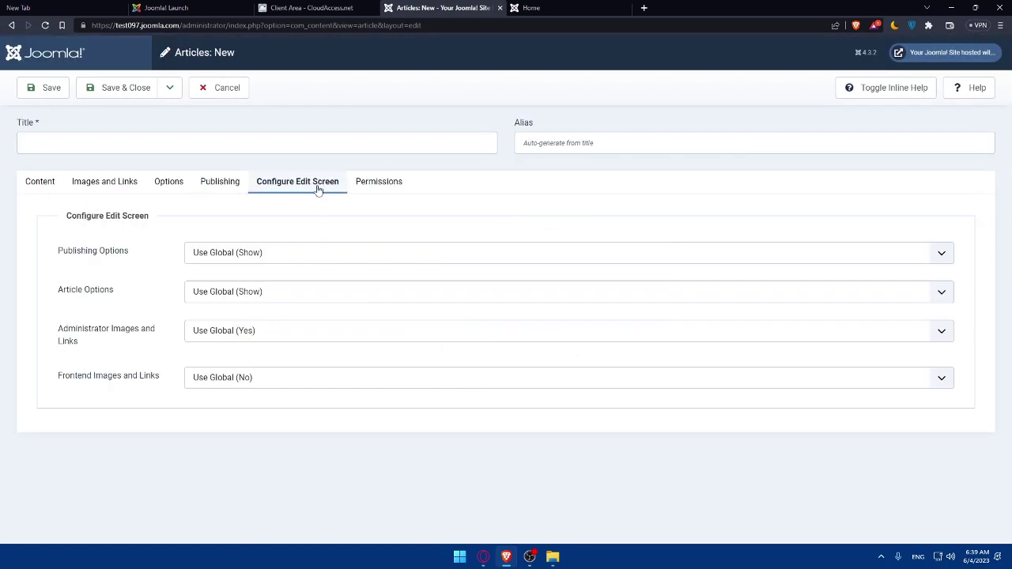
pyautogui.click(360, 188)
pyautogui.click(55, 186)
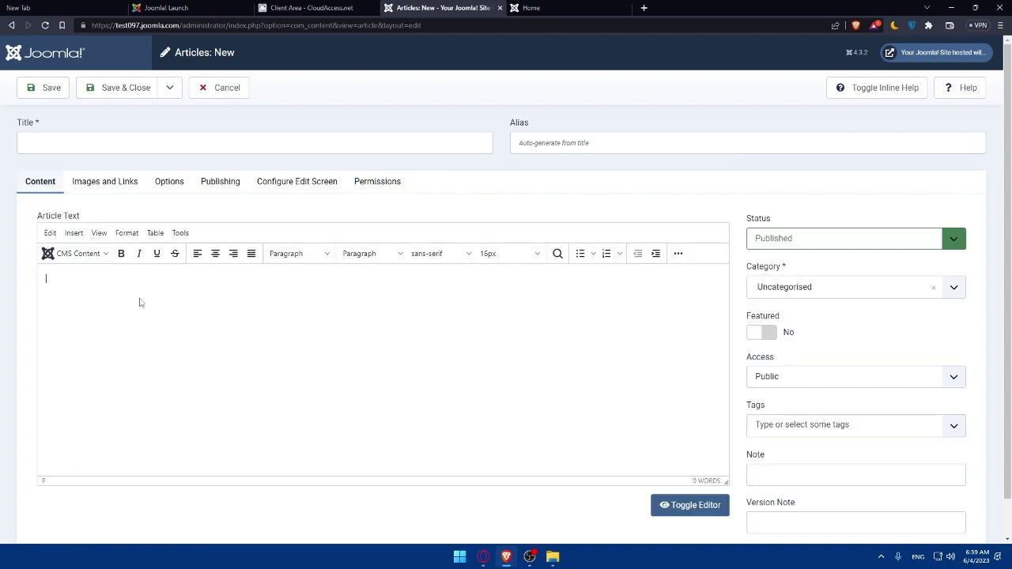
pyautogui.click(122, 182)
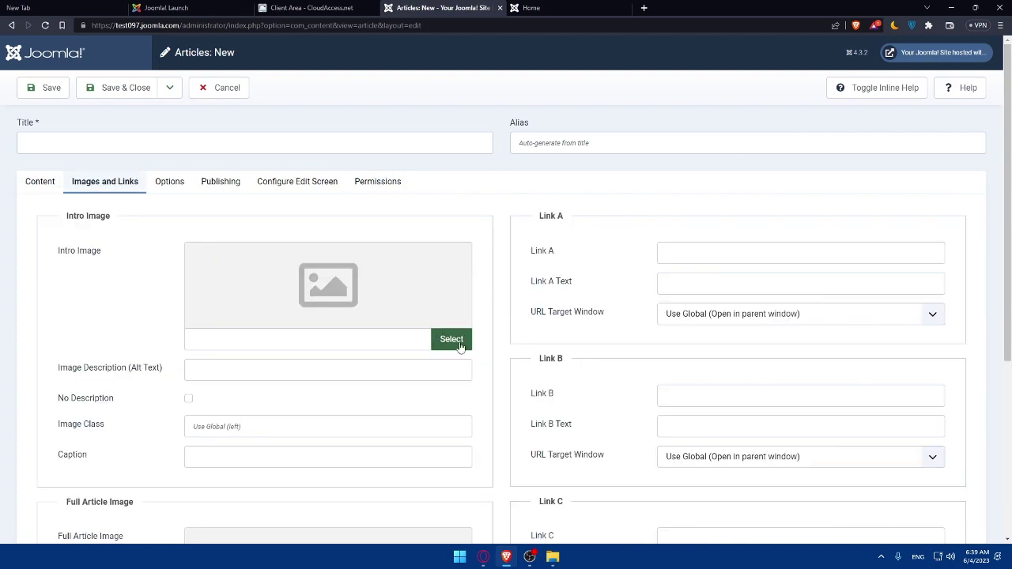
# Upload pngfind.com-meme-faces-png-14959.png from Downloads and set it as the intro image.
pyautogui.click(451, 340)
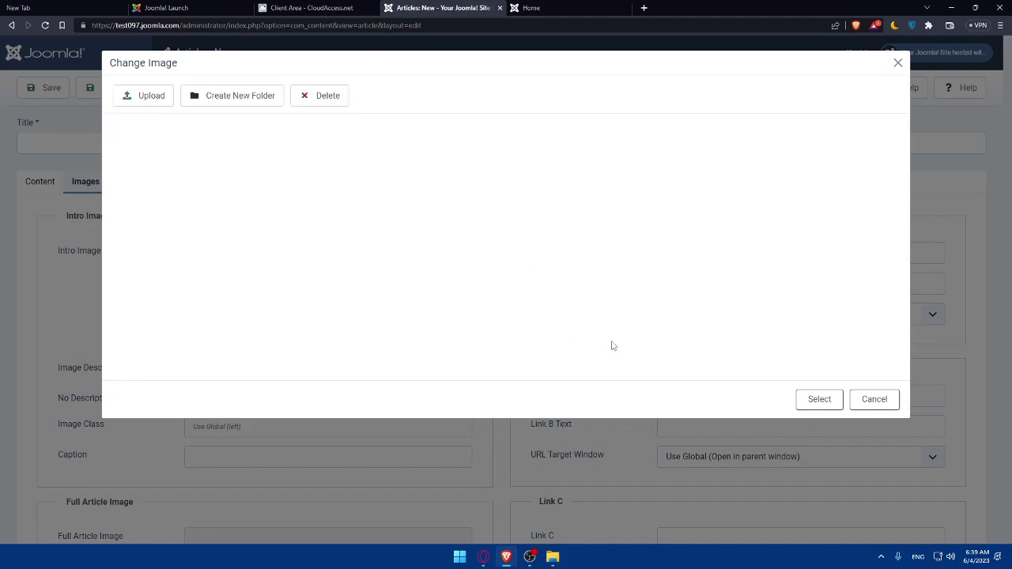
pyautogui.click(145, 98)
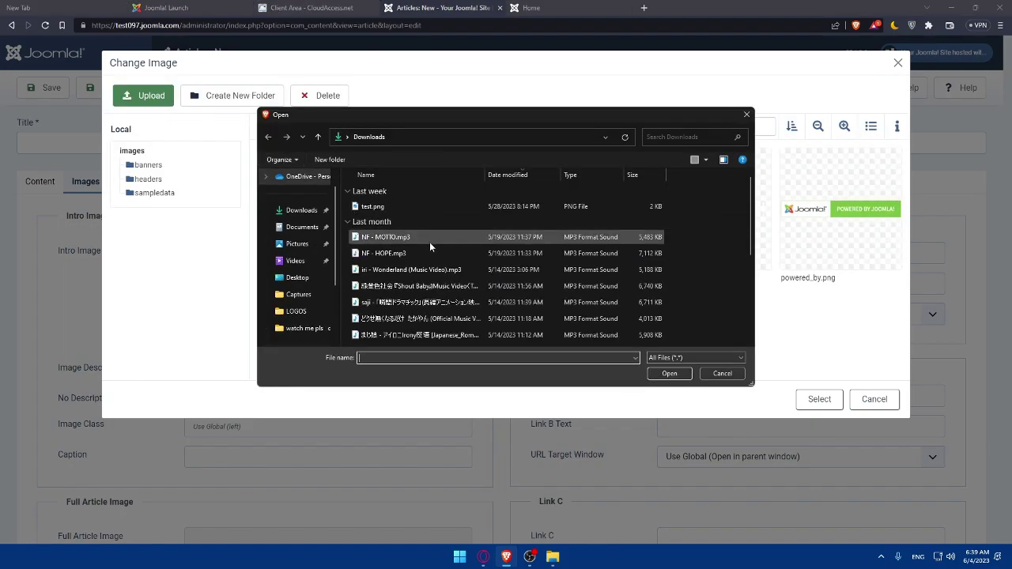
pyautogui.scroll(-3, 396, 245)
pyautogui.scroll(3, 395, 245)
pyautogui.scroll(-3, 398, 253)
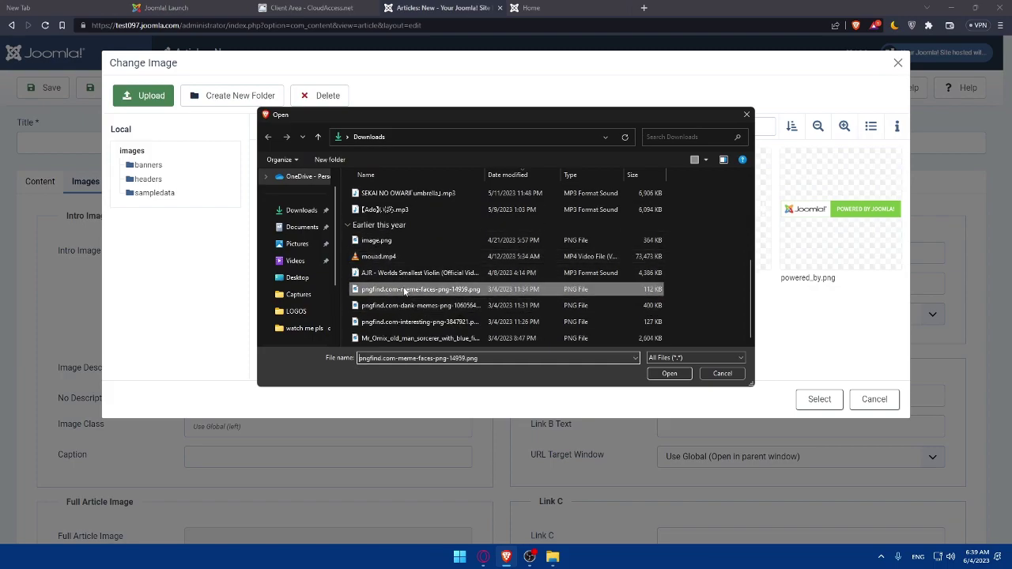
pyautogui.doubleClick(403, 289)
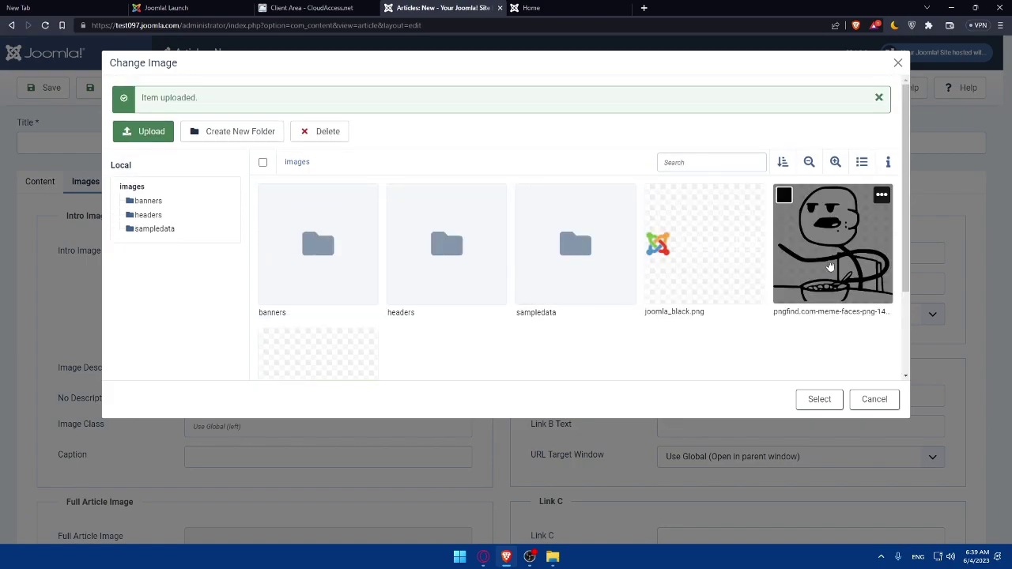
pyautogui.click(831, 253)
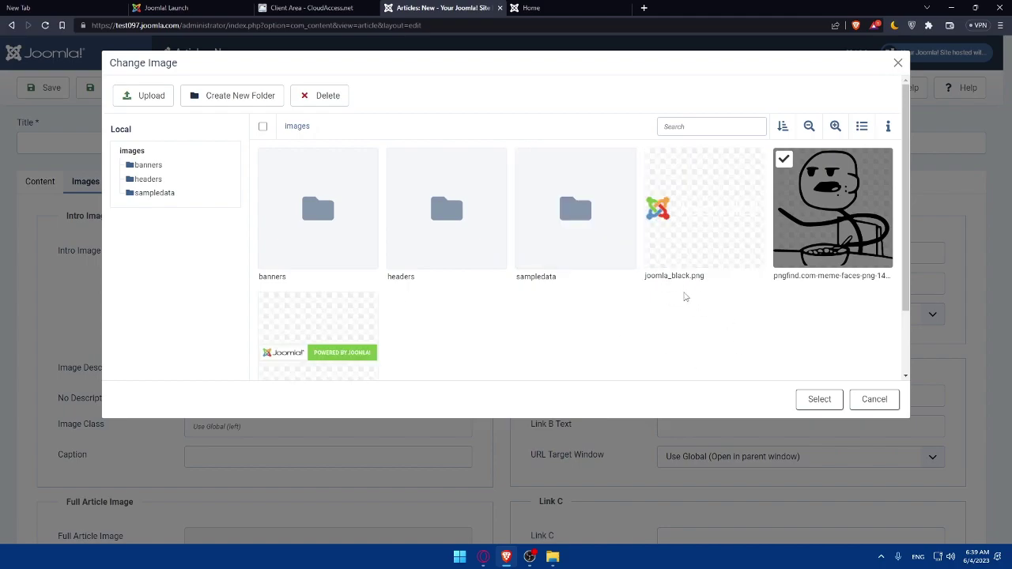
pyautogui.scroll(-1, 719, 299)
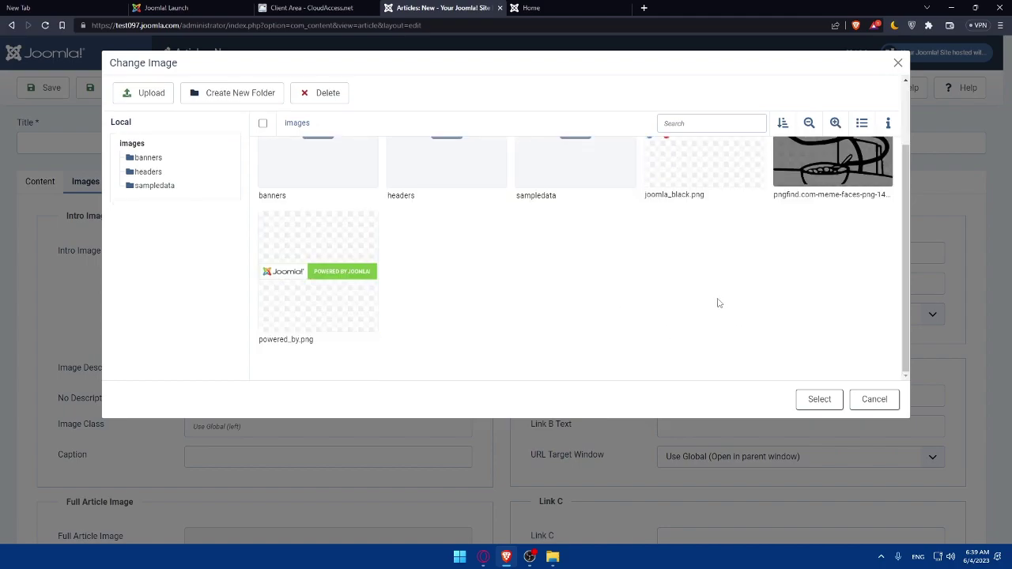
pyautogui.click(819, 400)
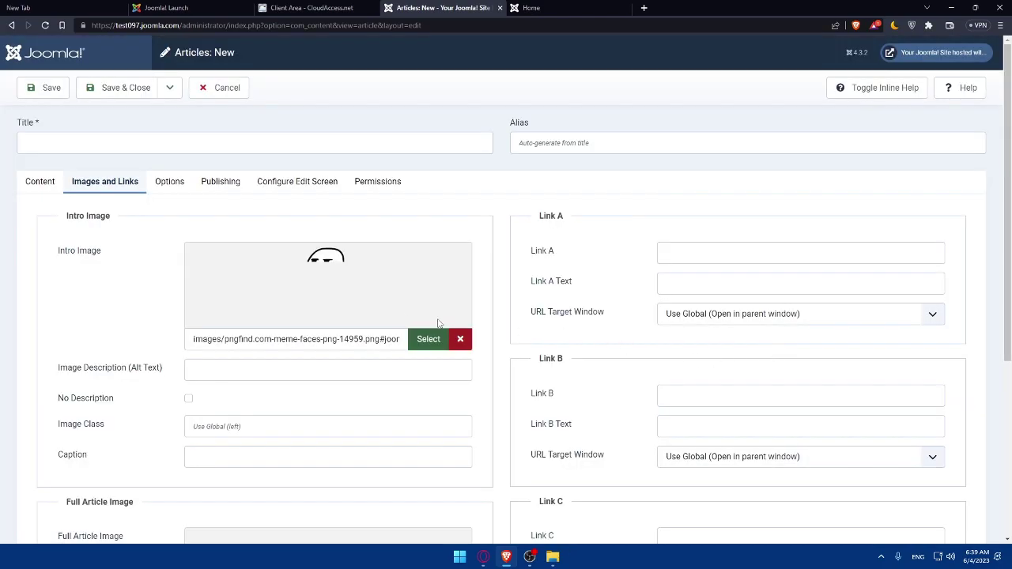
# Title the article 'test', save it, then Save & Close the editor.
pyautogui.scroll(-3, 328, 307)
pyautogui.scroll(3, 292, 293)
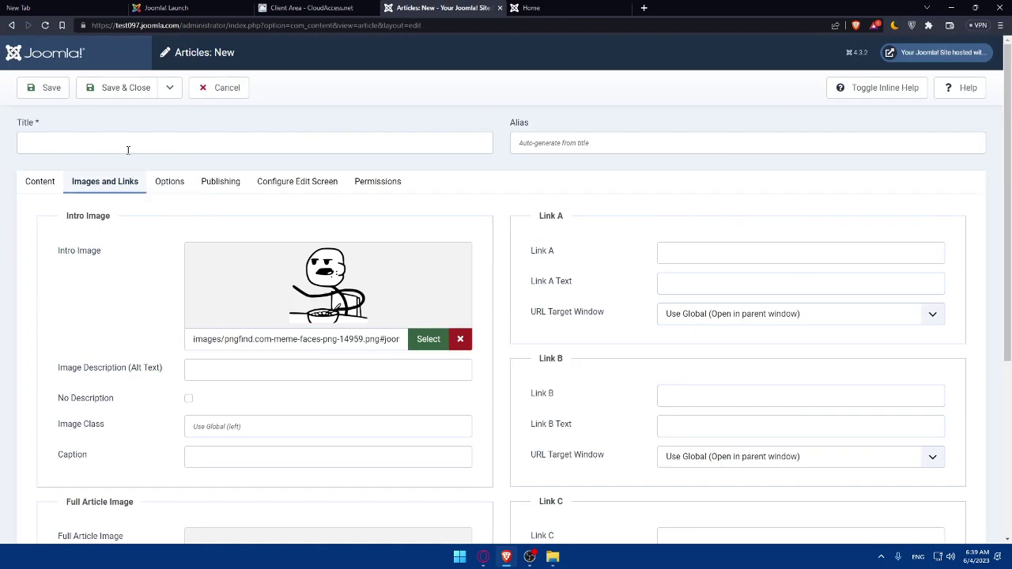
pyautogui.click(66, 137)
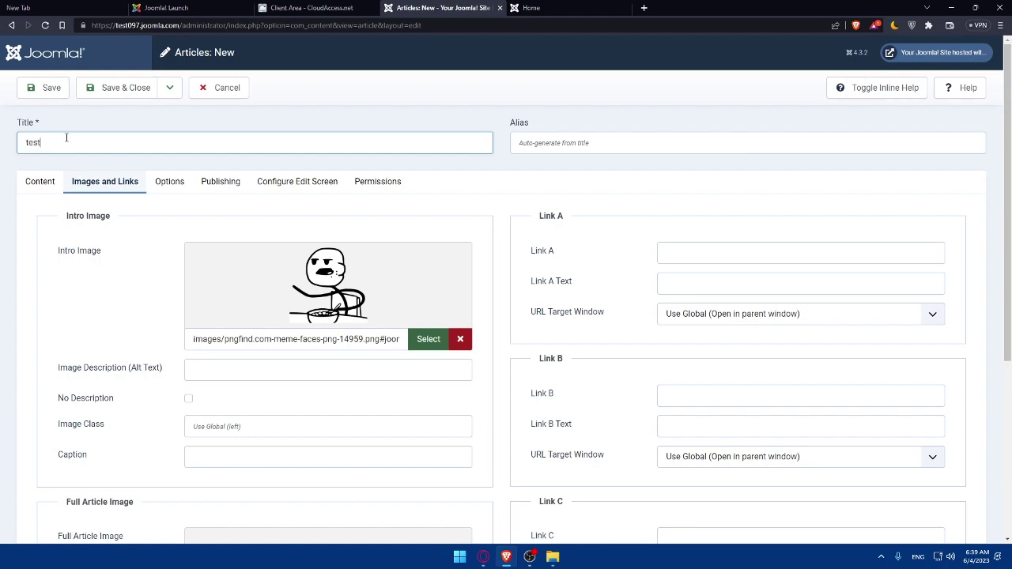
pyautogui.click(55, 87)
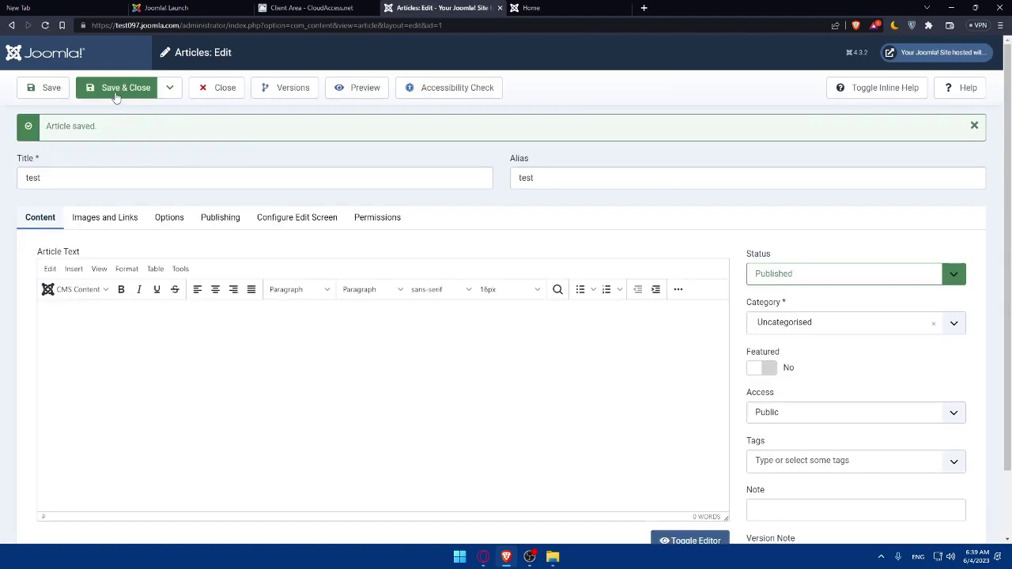
pyautogui.click(215, 88)
# Reload the frontend home page and refresh the Articles list showing published article 'test'.
pyautogui.click(526, 7)
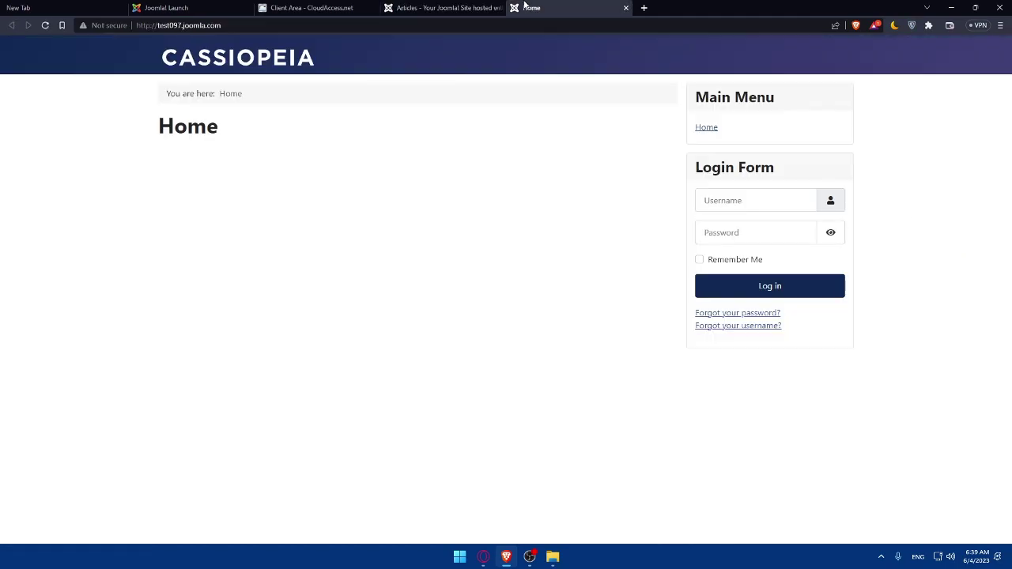
pyautogui.click(44, 25)
pyautogui.hotkey('ctrl', 'shift', 'Tab')
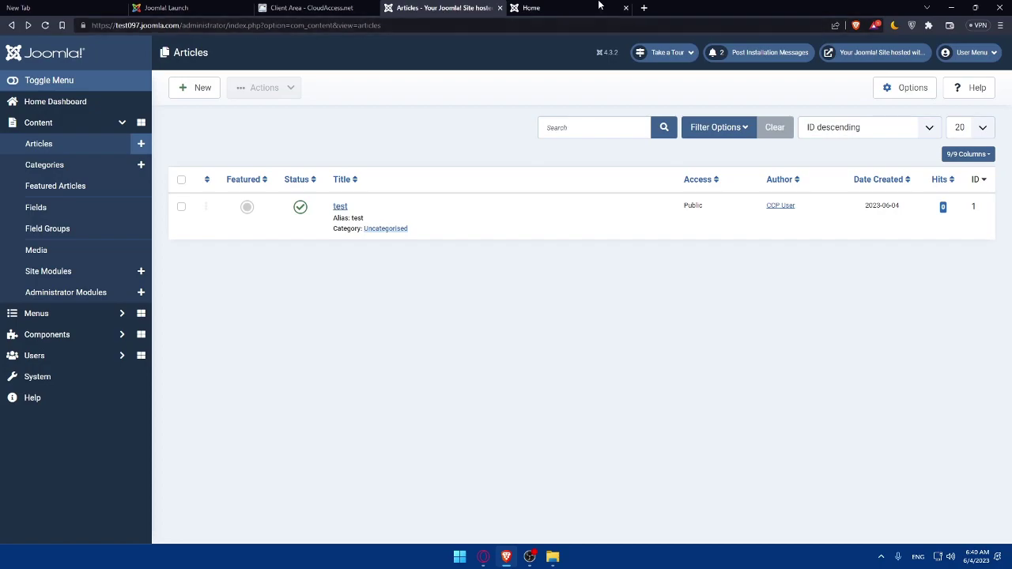
pyautogui.hotkey('ctrl', 'Tab')
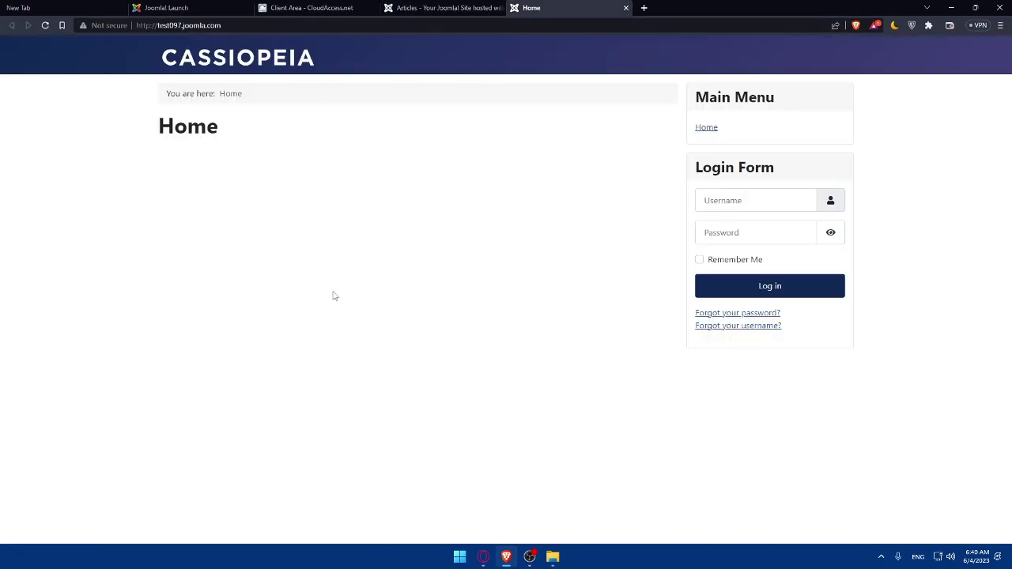
pyautogui.click(419, 6)
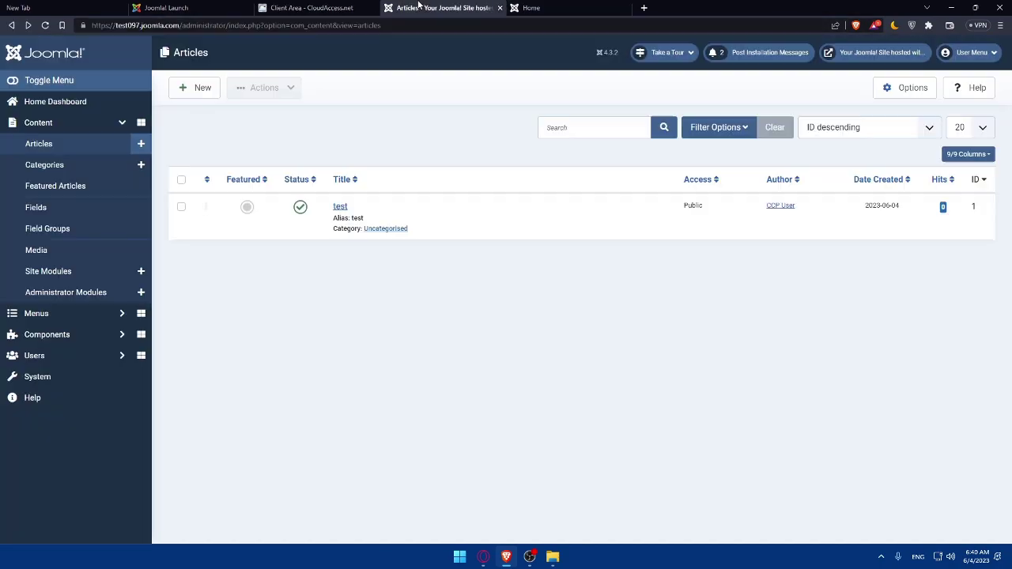
pyautogui.click(79, 151)
pyautogui.click(531, 7)
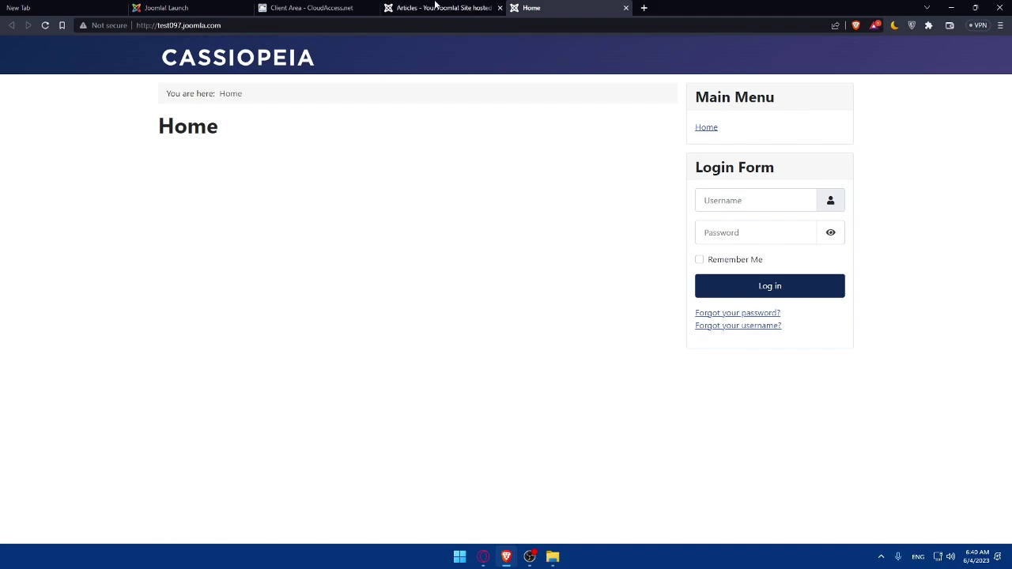
pyautogui.click(431, 7)
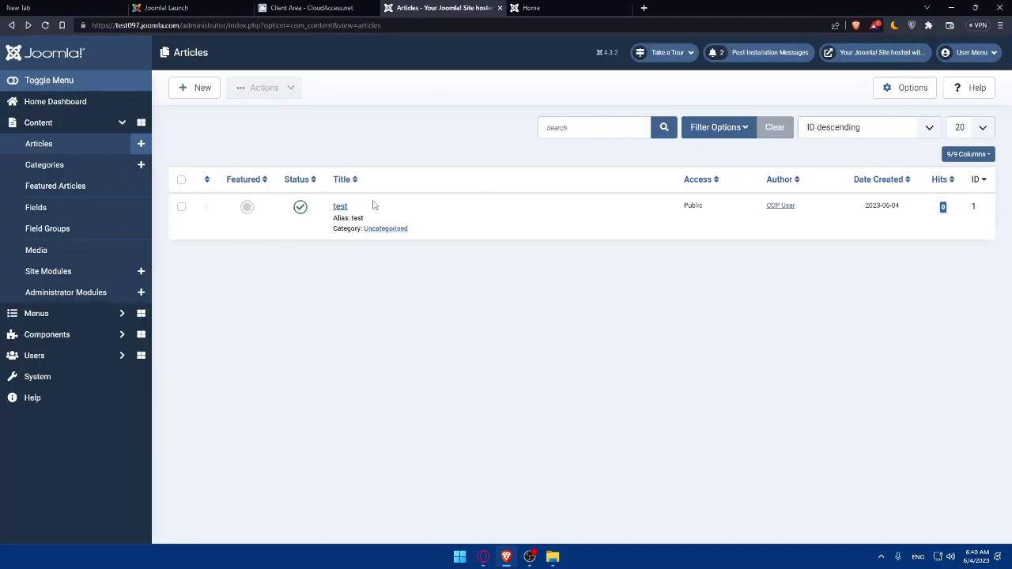
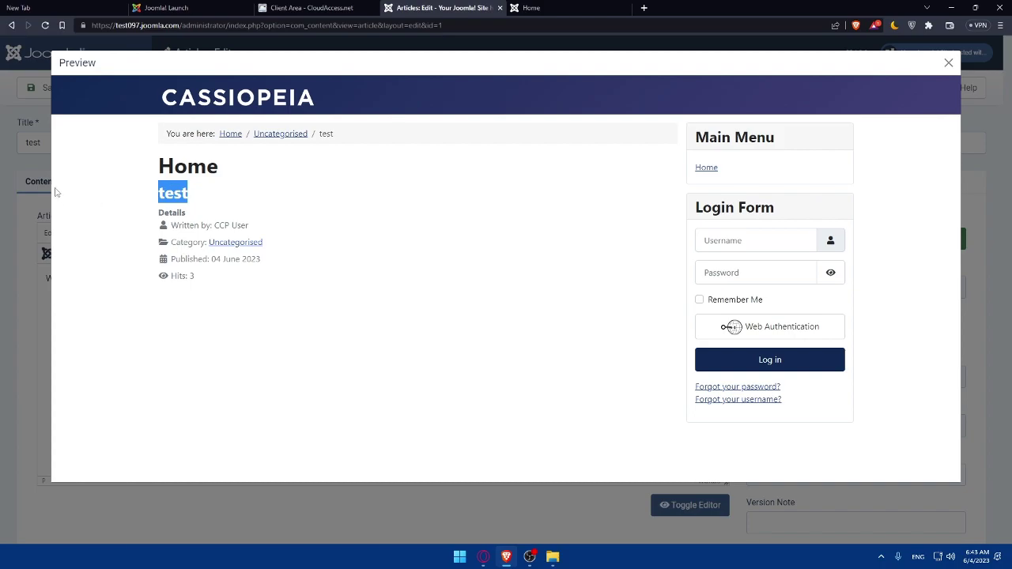
# Close the site preview of the 'test' article to return to the editor.
pyautogui.click(947, 62)
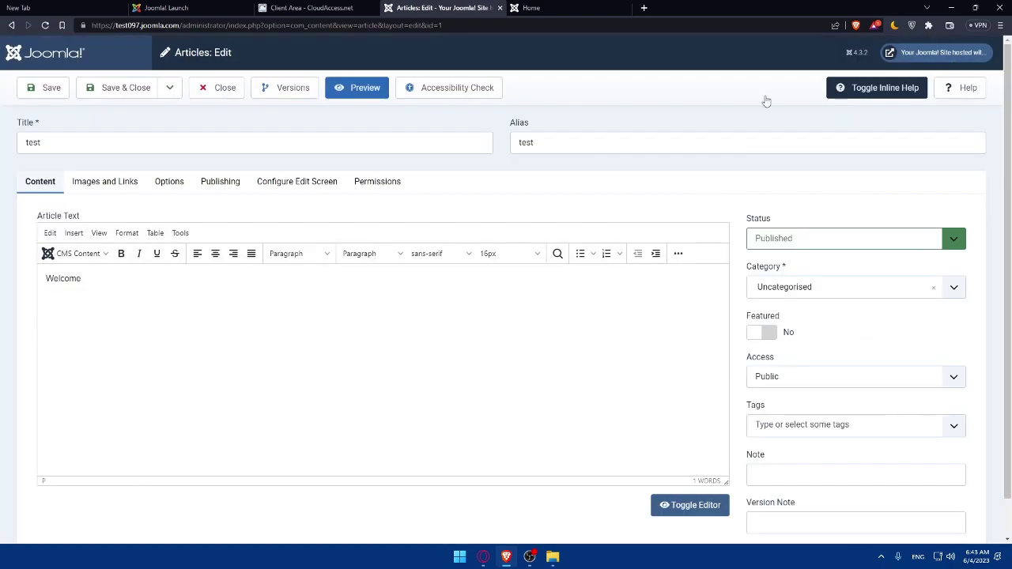
# Clear the article's alias so it auto-generates, checking it in a quick preview.
pyautogui.click(67, 144)
pyautogui.doubleClick(62, 141)
pyautogui.click(68, 143)
pyautogui.doubleClick(43, 144)
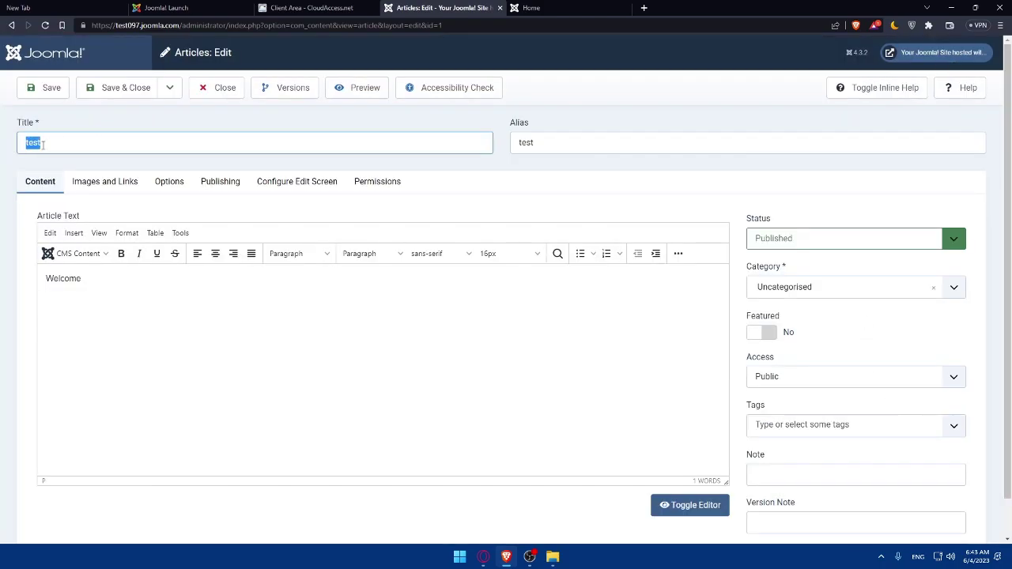
pyautogui.doubleClick(523, 144)
pyautogui.doubleClick(66, 143)
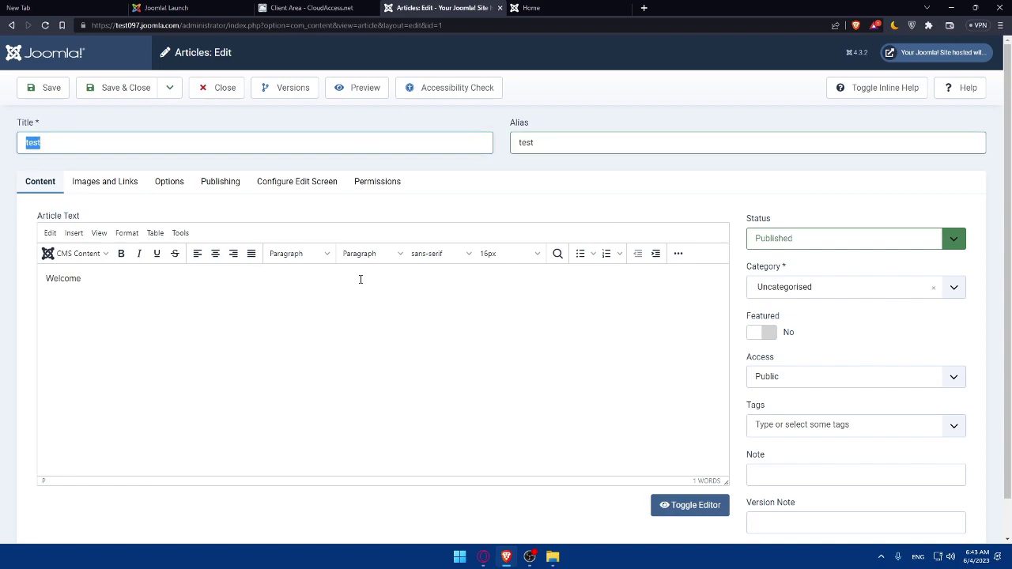
pyautogui.click(436, 220)
pyautogui.click(402, 220)
pyautogui.doubleClick(525, 143)
pyautogui.press('BackSpace')
pyautogui.click(342, 92)
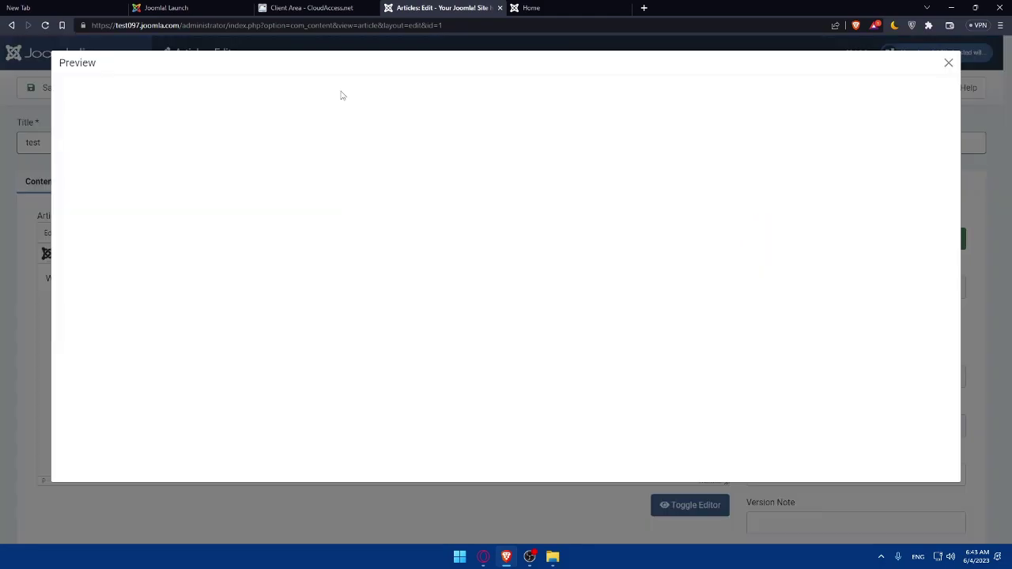
pyautogui.click(946, 63)
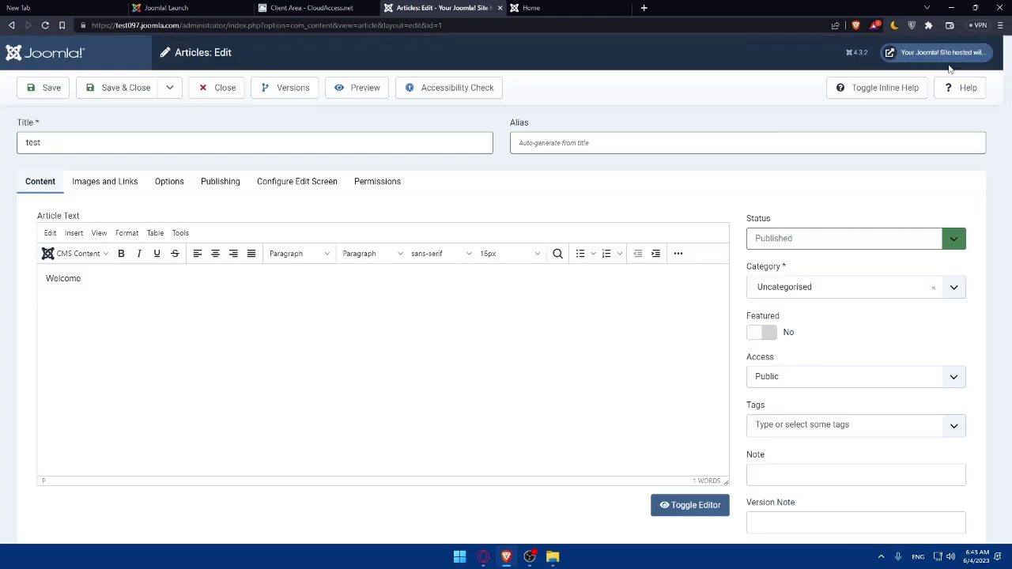
# Replace the title 'test' with 'Welcome' and preview the retitled article.
pyautogui.doubleClick(95, 134)
pyautogui.press('BackSpace')
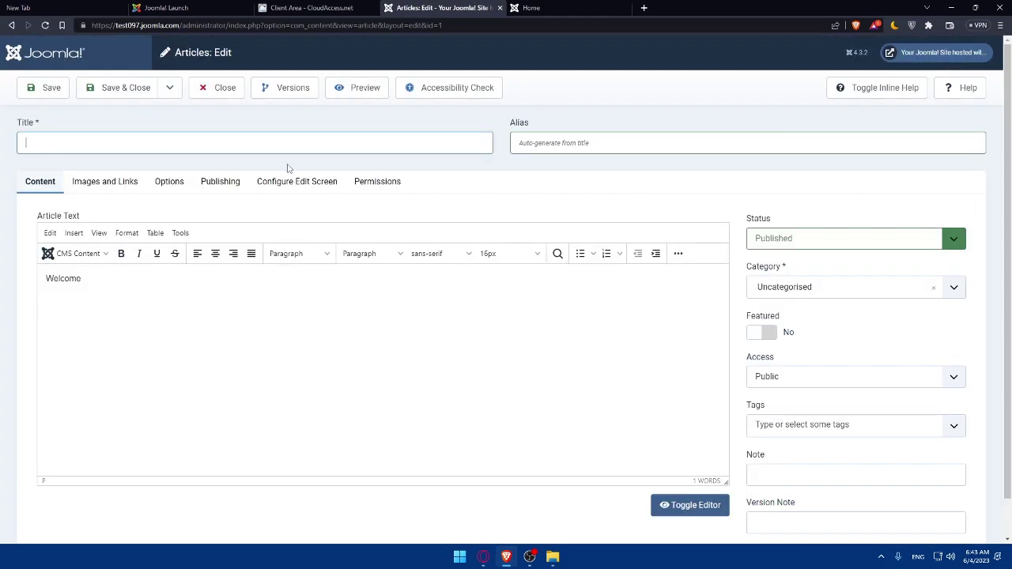
pyautogui.write('Welcome')
pyautogui.click(363, 88)
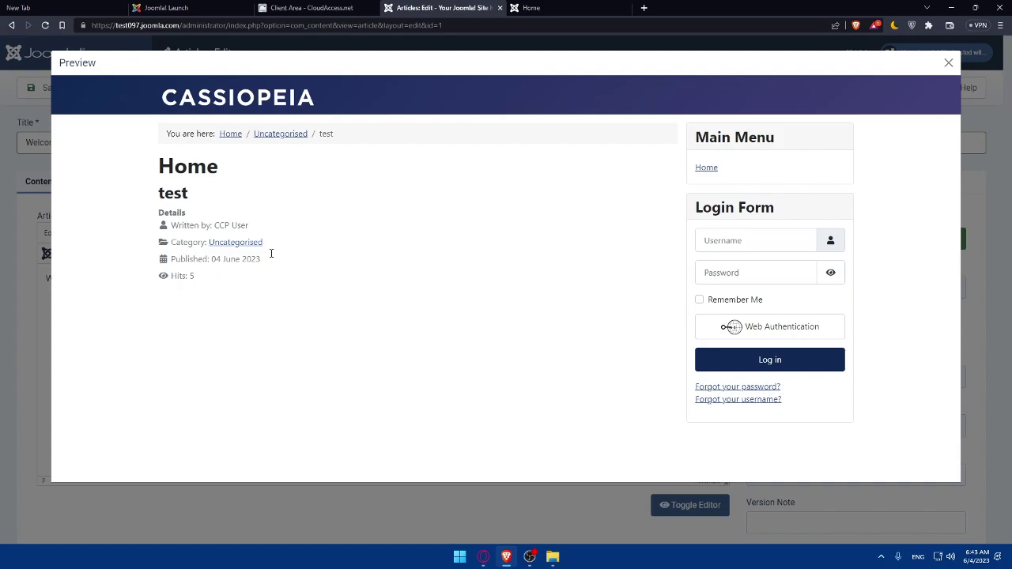
# Save the Welcome article, reopen it from the Articles list, and preview it.
pyautogui.click(945, 66)
pyautogui.click(109, 90)
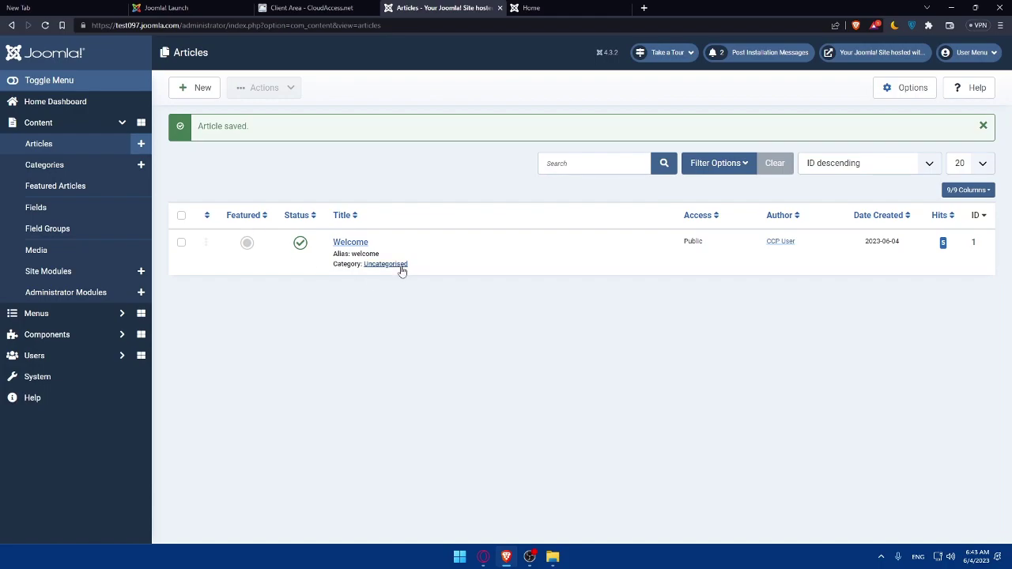
pyautogui.click(350, 242)
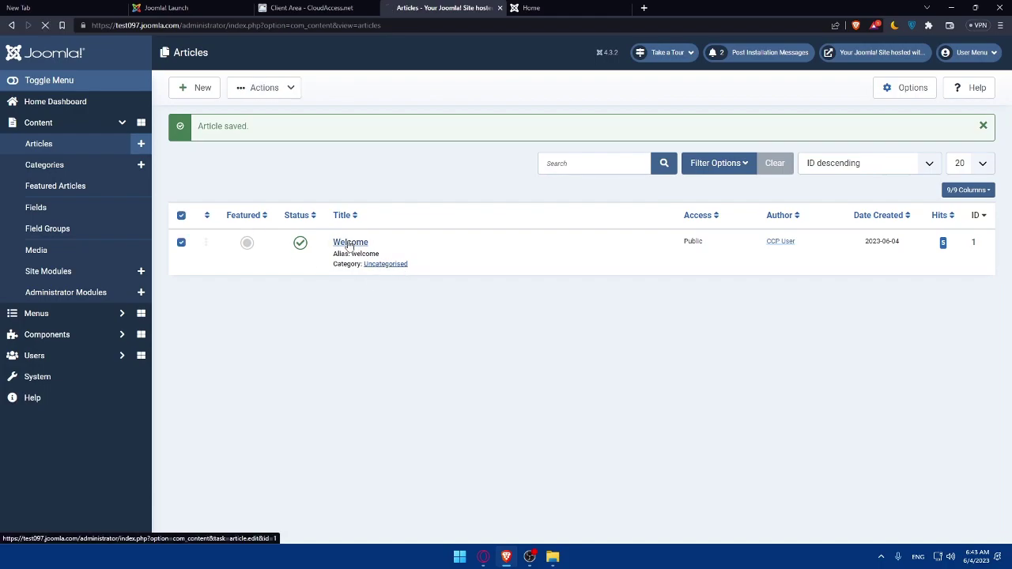
pyautogui.click(335, 89)
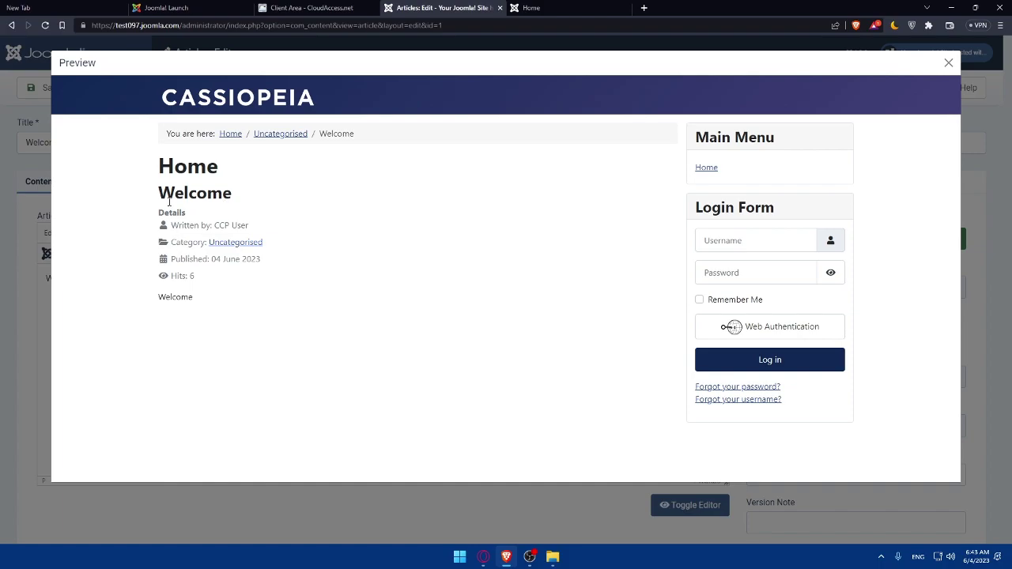
# Show the Images and Links settings with intro image pngfind.com-meme-faces-png-14959.png, briefly checking Versions.
pyautogui.click(948, 62)
pyautogui.click(106, 183)
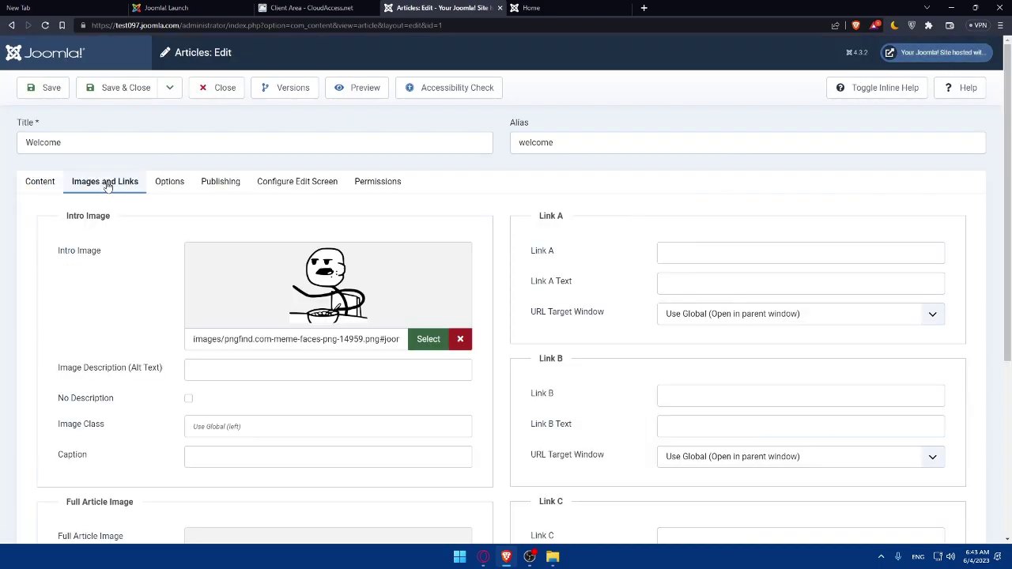
pyautogui.click(310, 87)
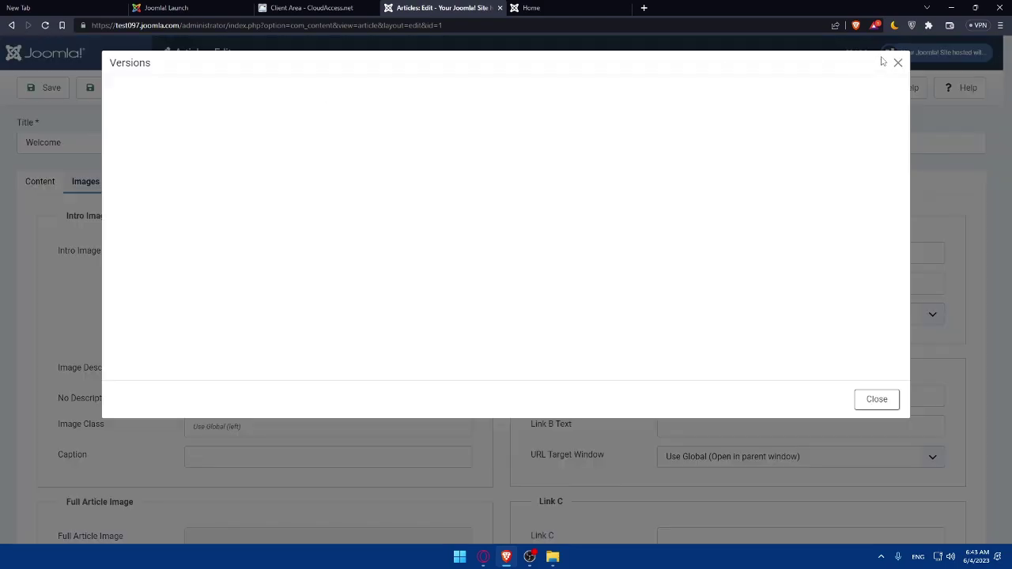
pyautogui.click(896, 62)
# Preview the article within the Uncategorised category listing, then close the preview.
pyautogui.click(354, 87)
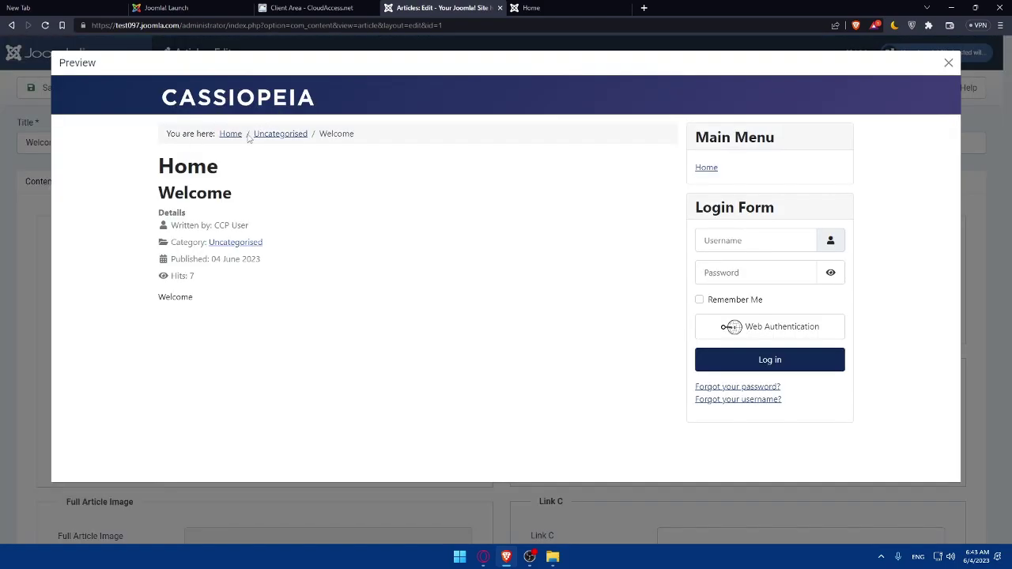
pyautogui.click(293, 136)
pyautogui.scroll(-5, 294, 205)
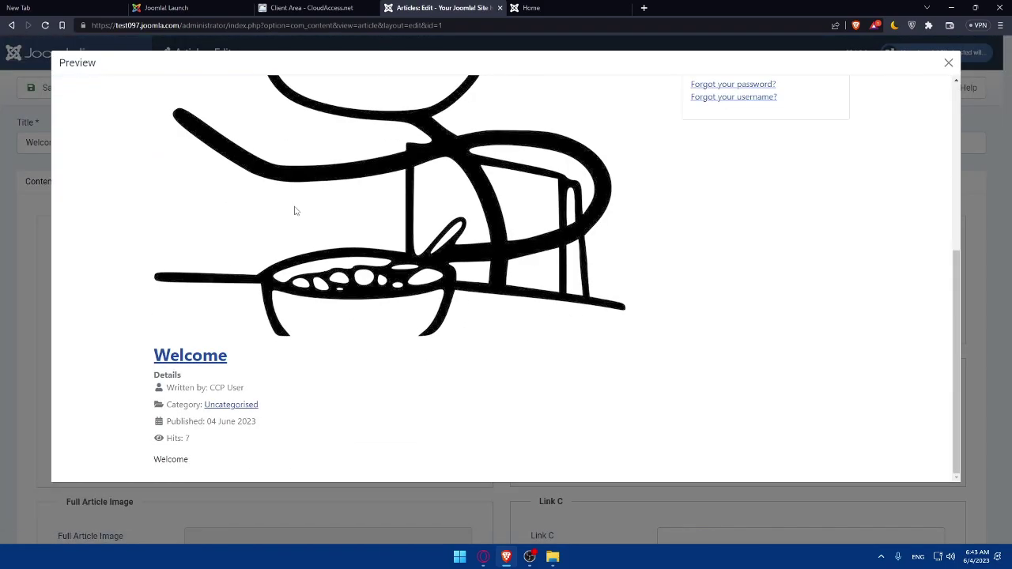
pyautogui.scroll(5, 292, 221)
pyautogui.scroll(-5, 350, 234)
pyautogui.click(947, 63)
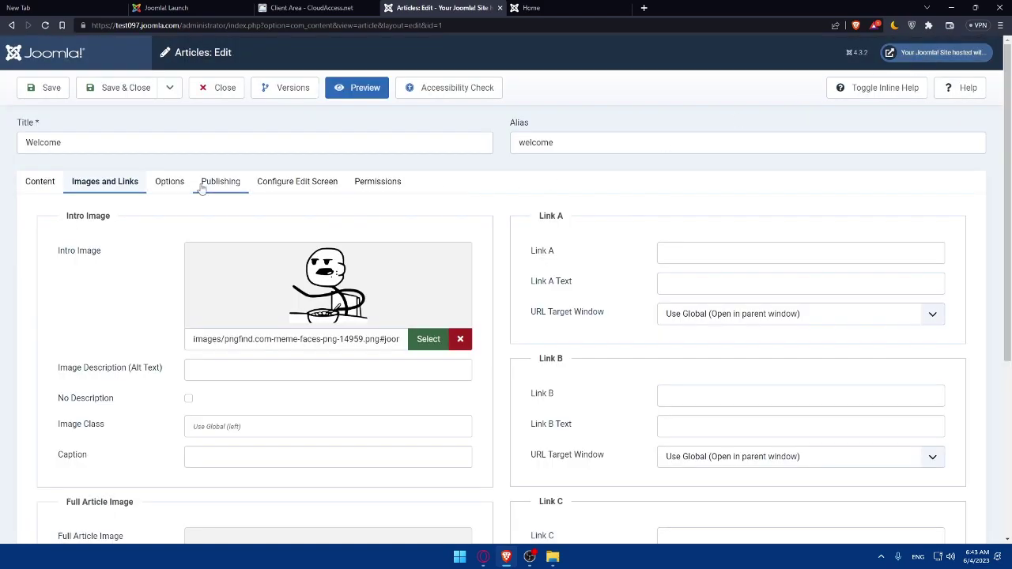
pyautogui.scroll(-2, 245, 225)
pyautogui.scroll(2, 245, 225)
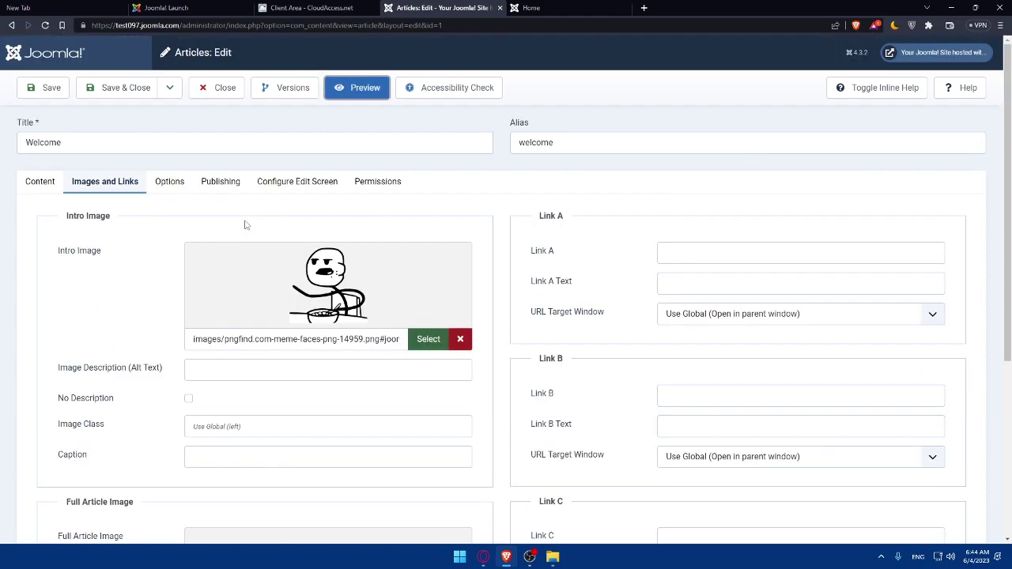
pyautogui.scroll(-2, 316, 317)
pyautogui.scroll(2, 303, 313)
pyautogui.scroll(-1, 420, 217)
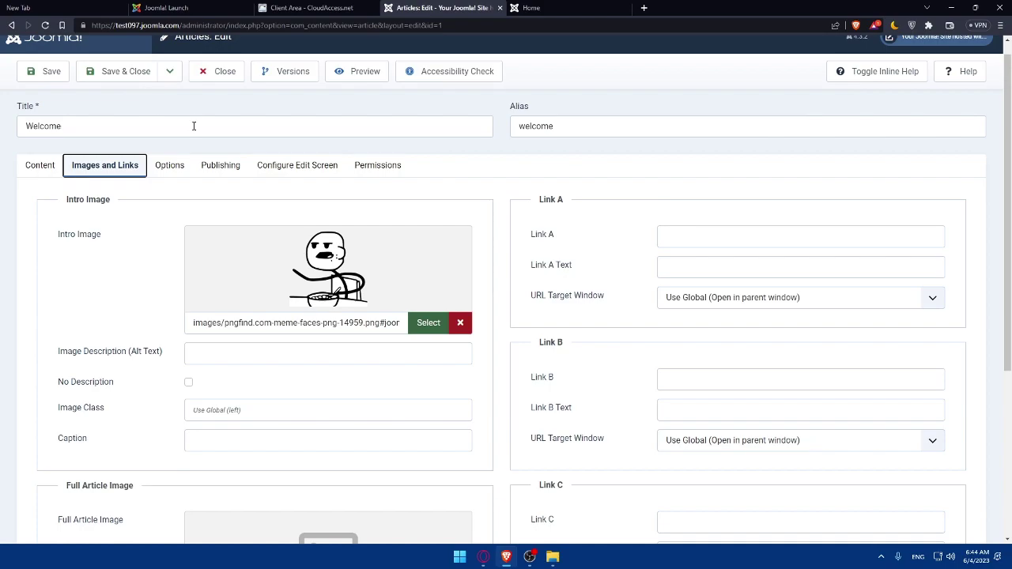
# Reload the live site's front page to check it, then close it.
pyautogui.hotkey('ctrl', 'Tab')
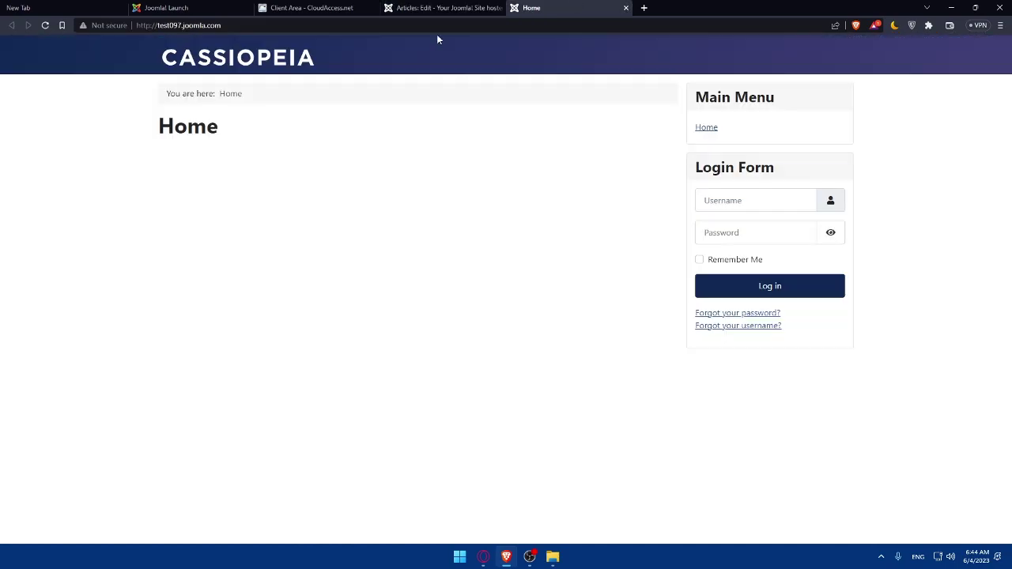
pyautogui.click(45, 25)
pyautogui.click(626, 8)
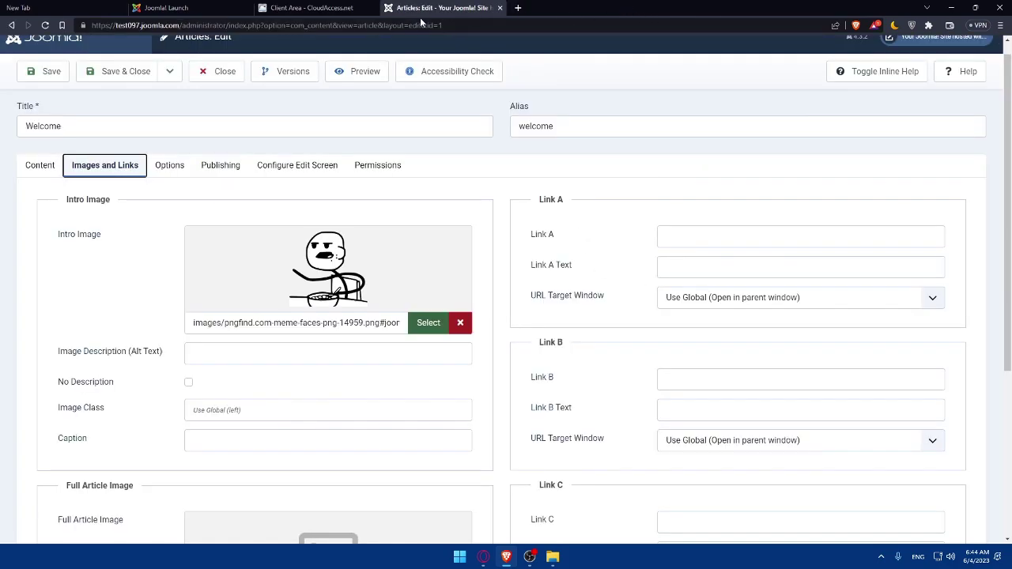
# Visit test097.joomla.com from CloudAccess's Manage page, then preview the Welcome article again.
pyautogui.click(311, 7)
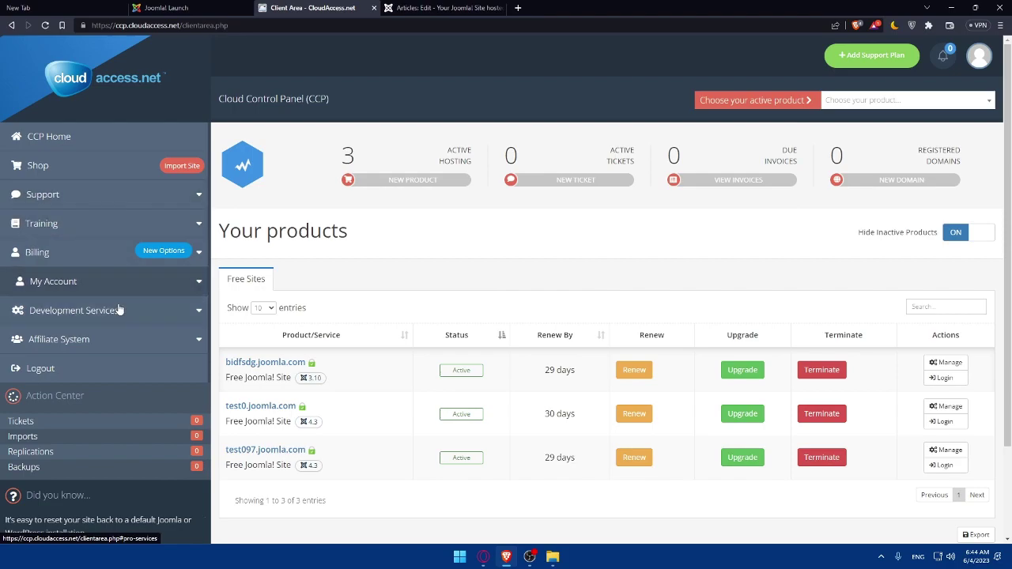
pyautogui.click(944, 451)
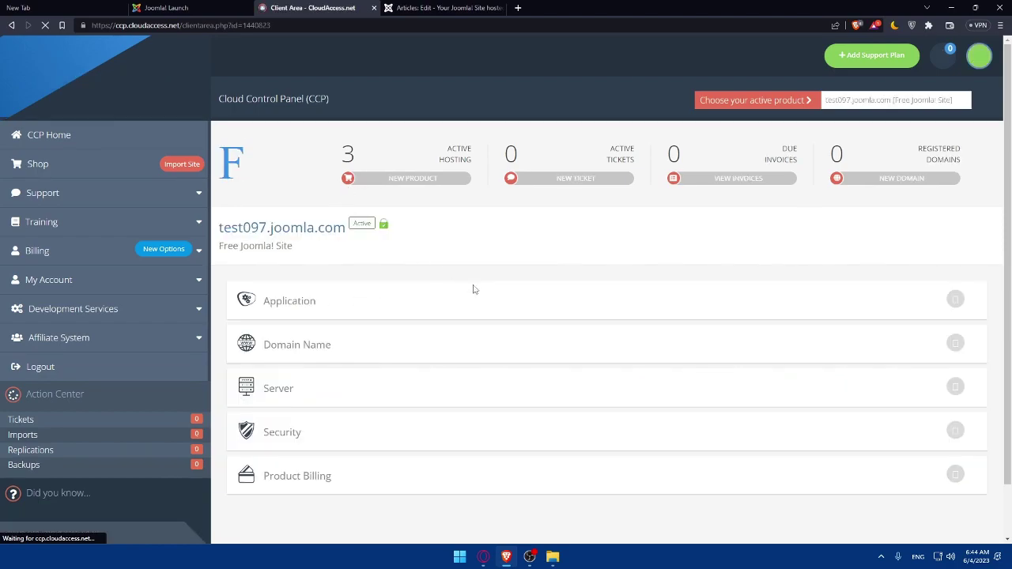
pyautogui.click(338, 231)
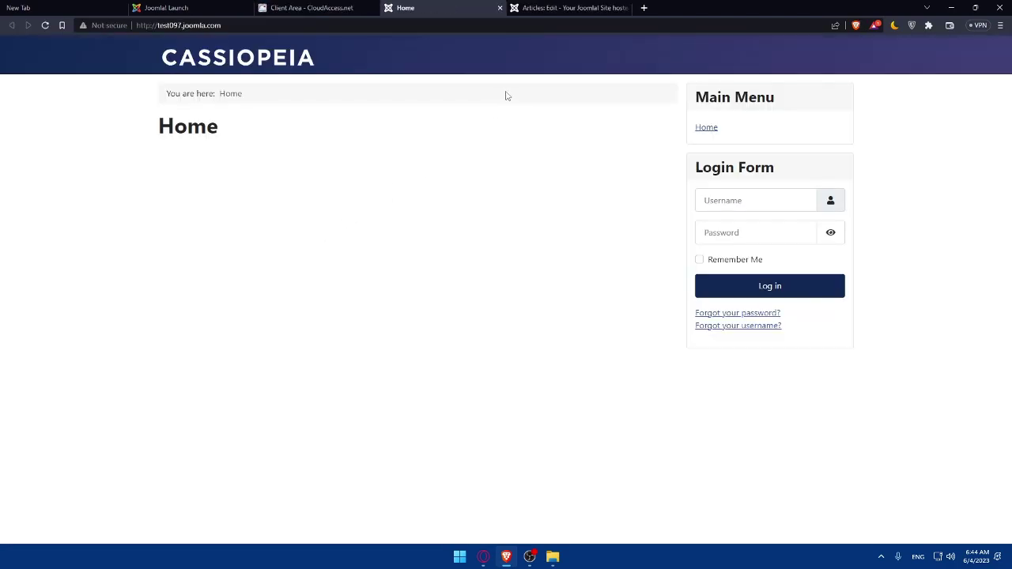
pyautogui.click(500, 8)
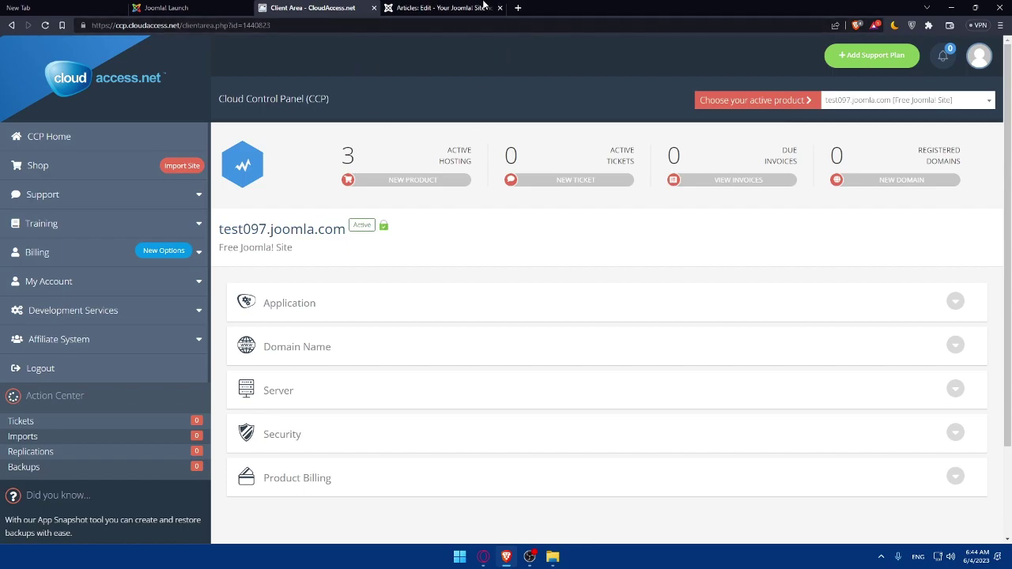
pyautogui.click(482, 7)
pyautogui.click(351, 75)
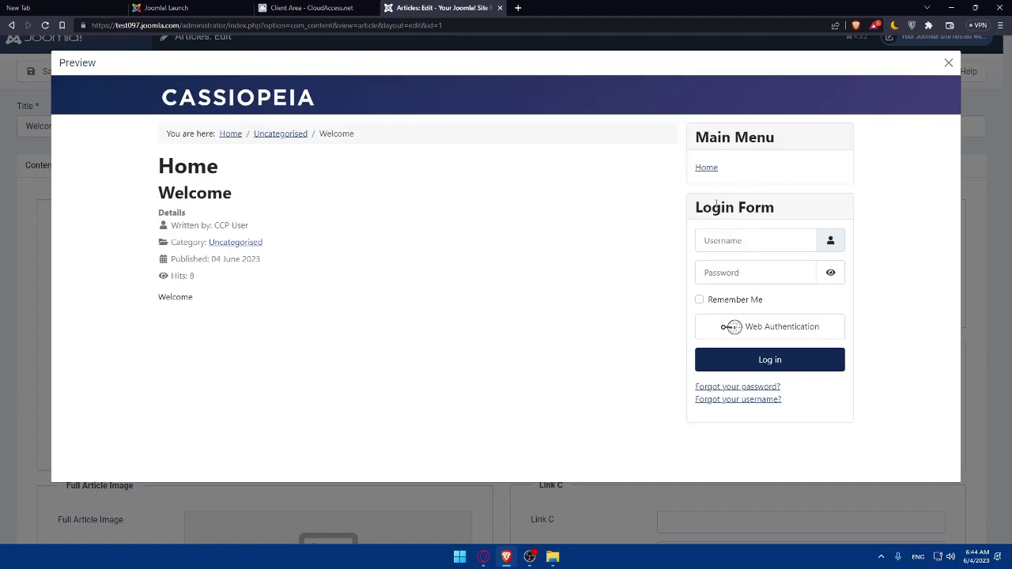
# Inspect the Welcome heading and body text in the preview, then close it.
pyautogui.moveTo(243, 207); pyautogui.dragTo(158, 196)
pyautogui.moveTo(229, 320); pyautogui.dragTo(155, 298)
pyautogui.click(302, 315)
pyautogui.click(947, 62)
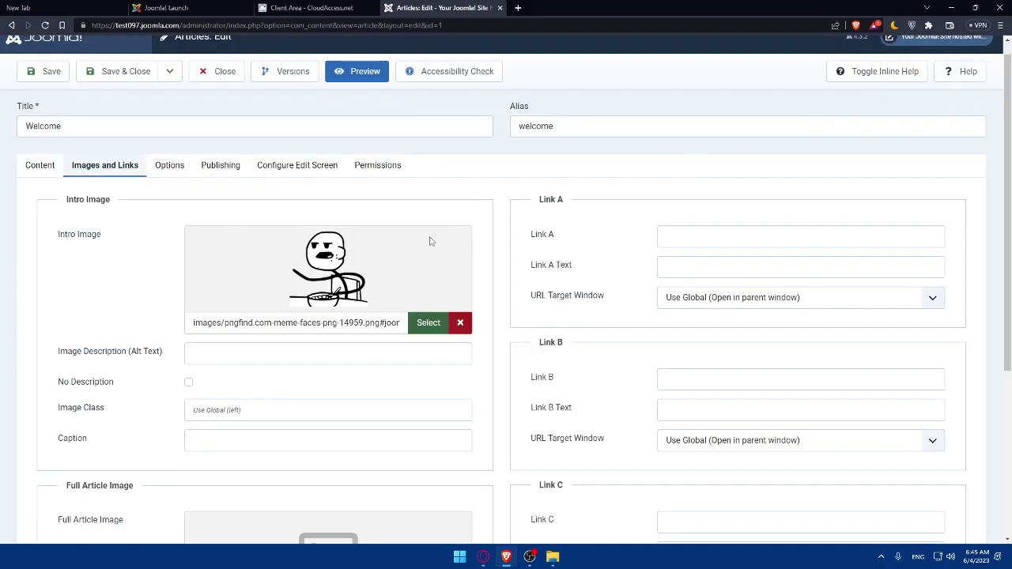
# Review the Options, Publishing and Content tabs, then close the article to the list.
pyautogui.scroll(1, 214, 214)
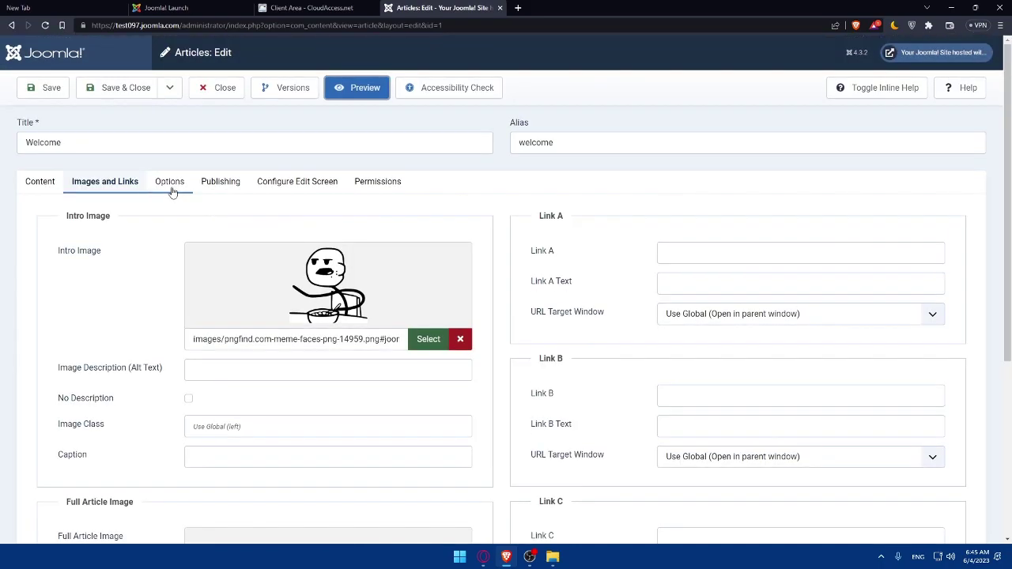
pyautogui.click(169, 186)
pyautogui.click(218, 184)
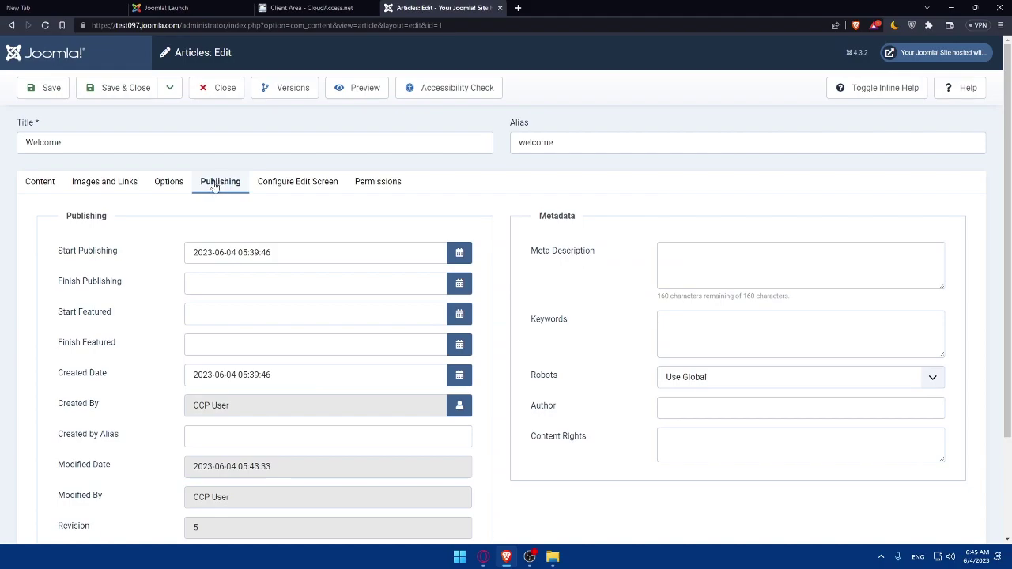
pyautogui.click(46, 180)
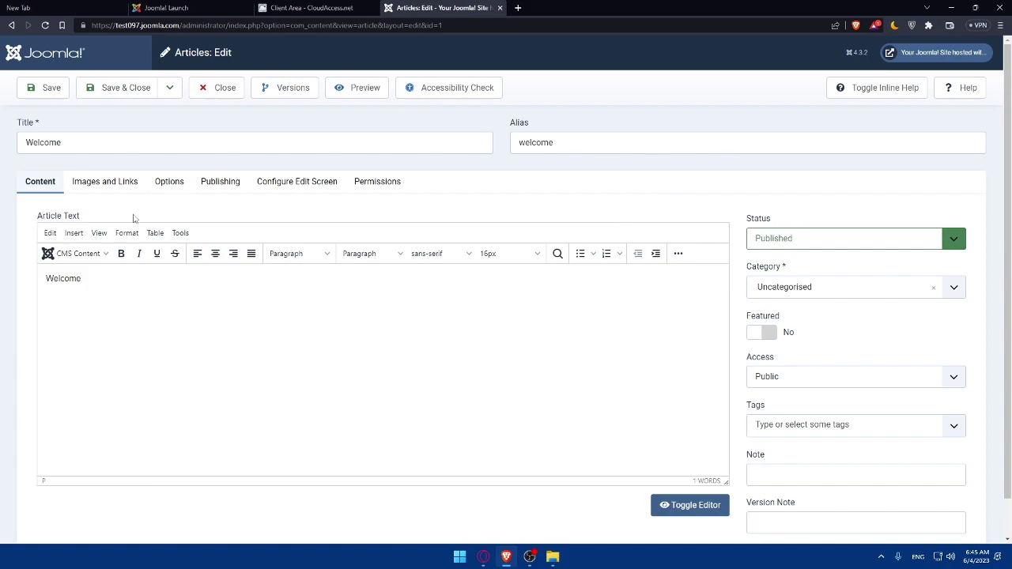
pyautogui.click(210, 96)
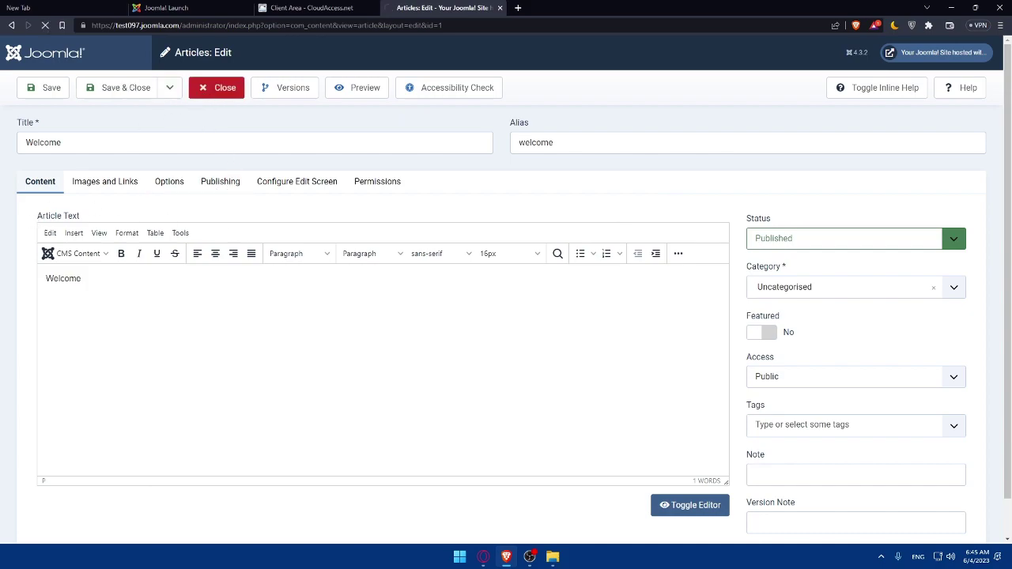